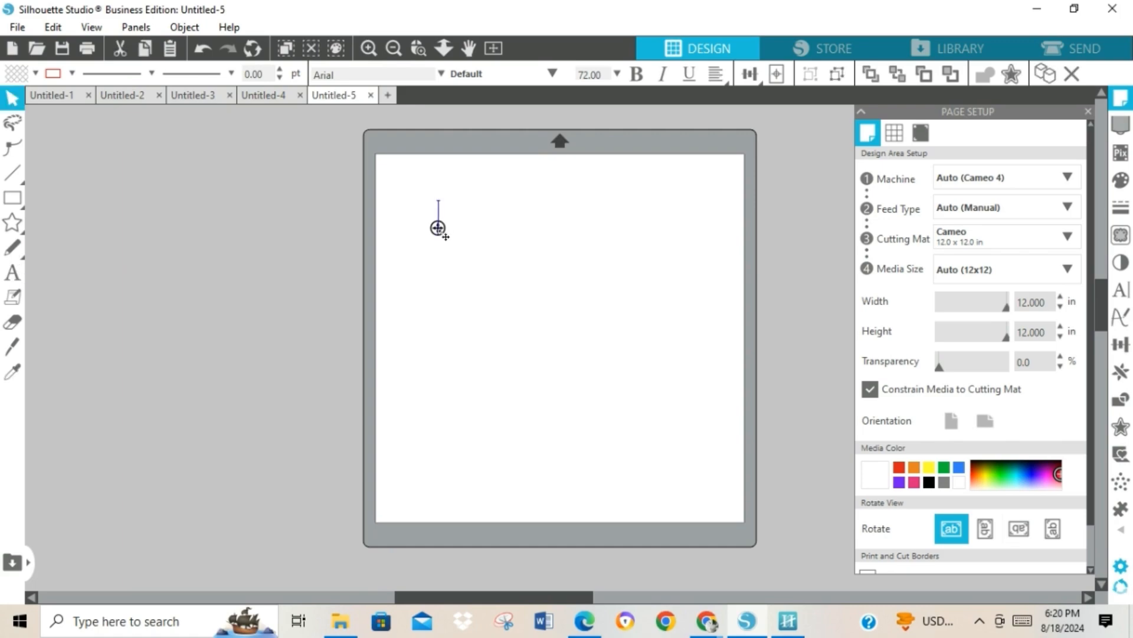
# - Add three separate text objects reading KNOW, YOUR and WORTH, one under another in the upper part of the page
pyautogui.write('KNOW')
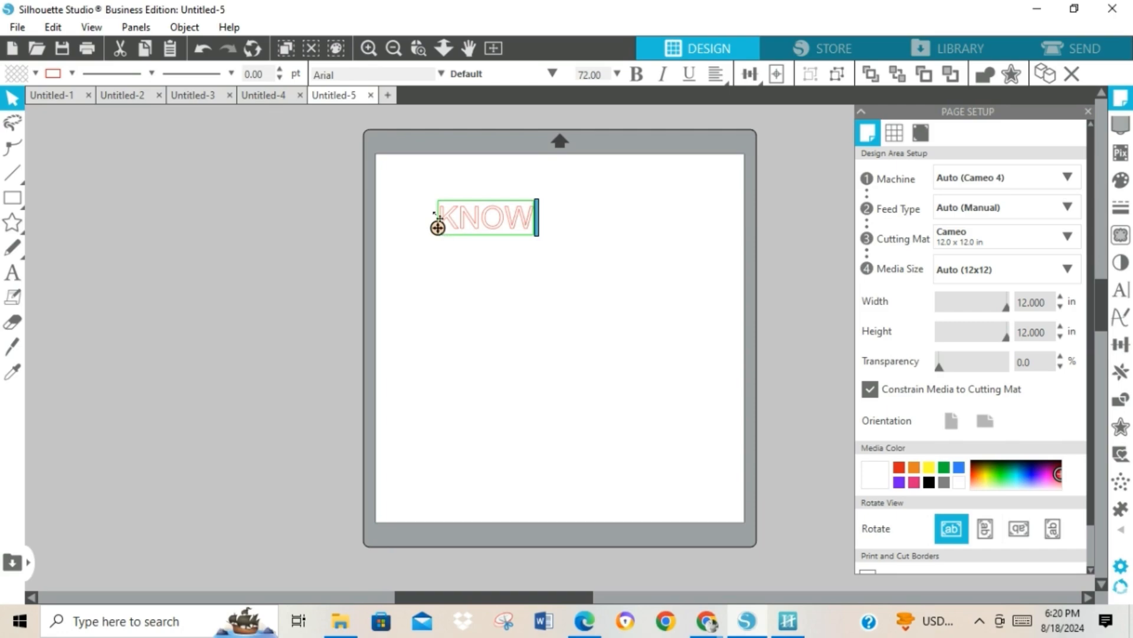
pyautogui.click(12, 277)
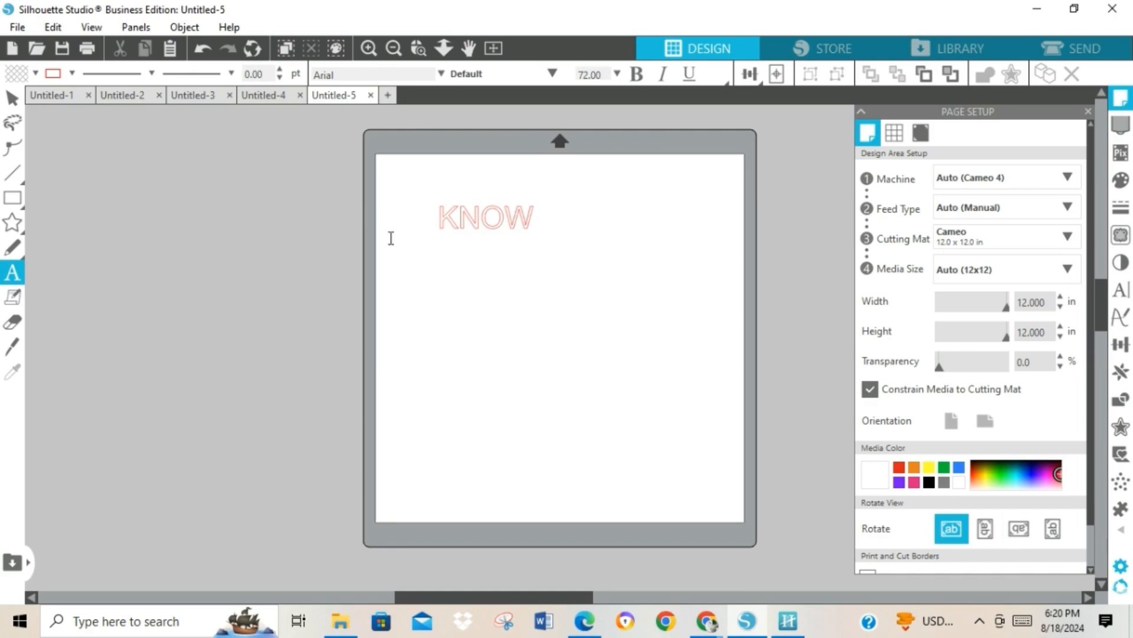
pyautogui.click(446, 254)
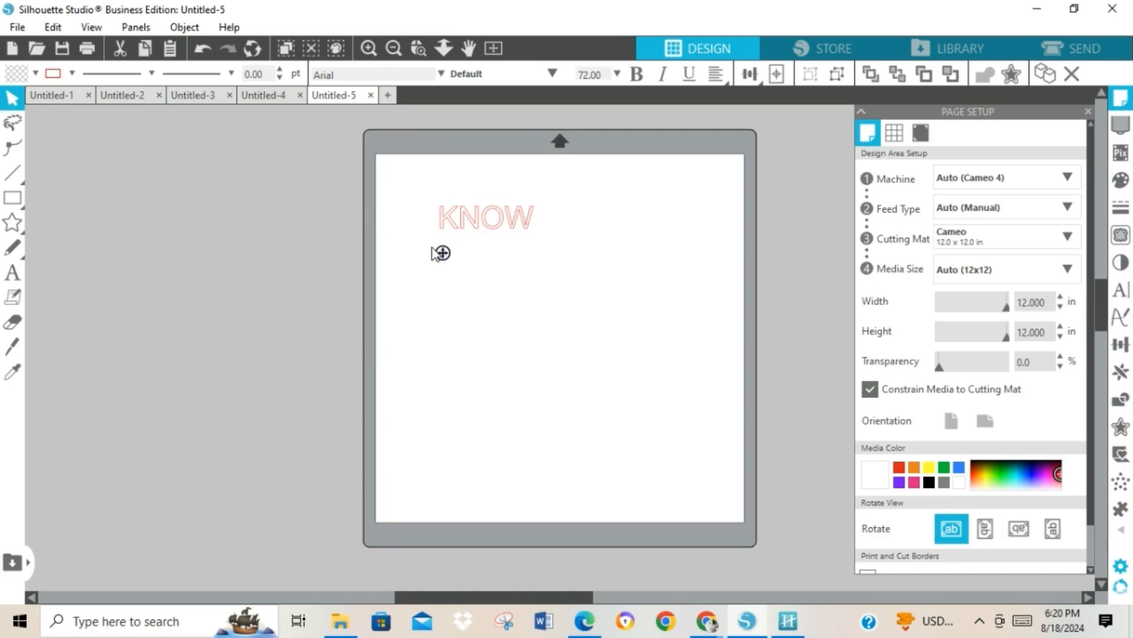
pyautogui.write('YOUR')
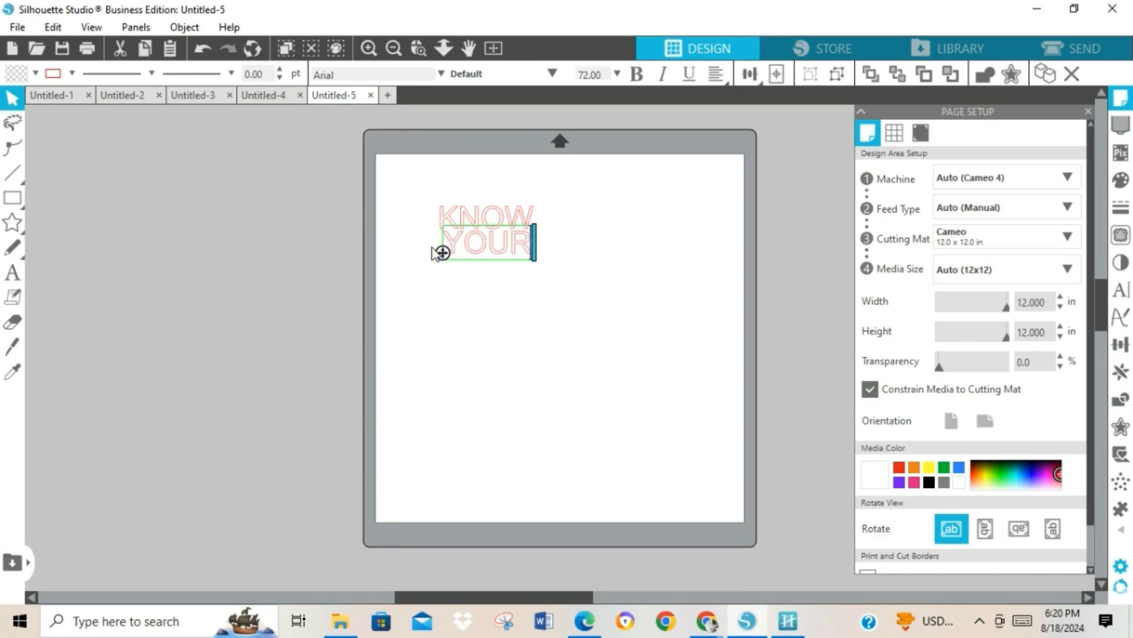
pyautogui.click(5, 280)
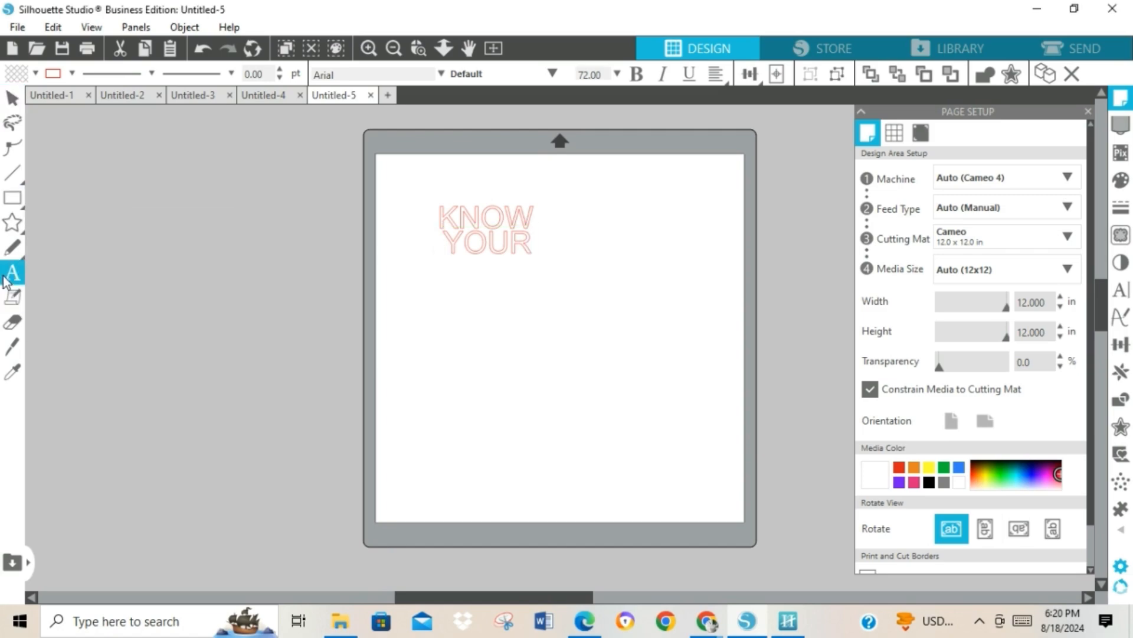
pyautogui.click(435, 295)
pyautogui.write('WORTH')
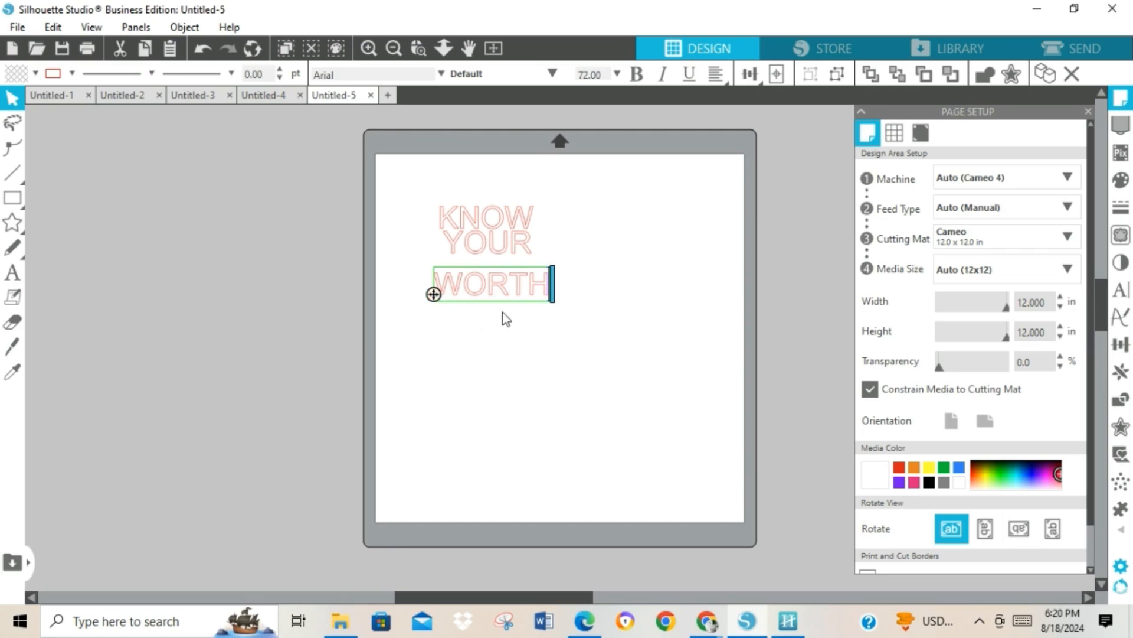
pyautogui.click(558, 365)
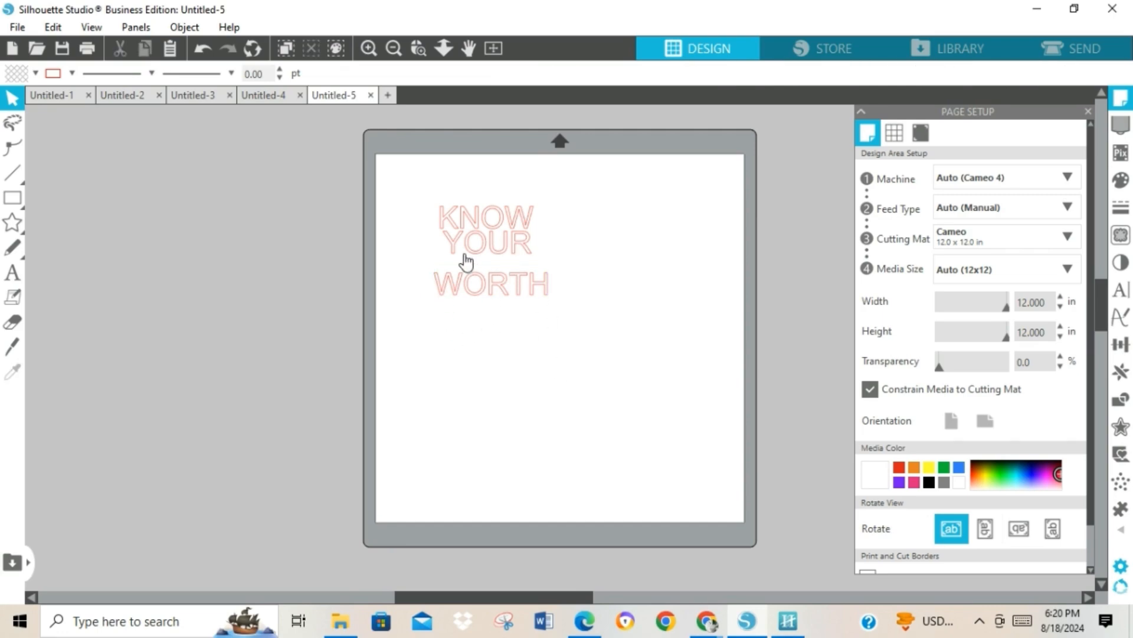
# - Space the words out vertically by moving YOUR below KNOW and placing WORTH just beneath YOUR
pyautogui.click(463, 253)
pyautogui.moveTo(477, 284); pyautogui.dragTo(500, 370)
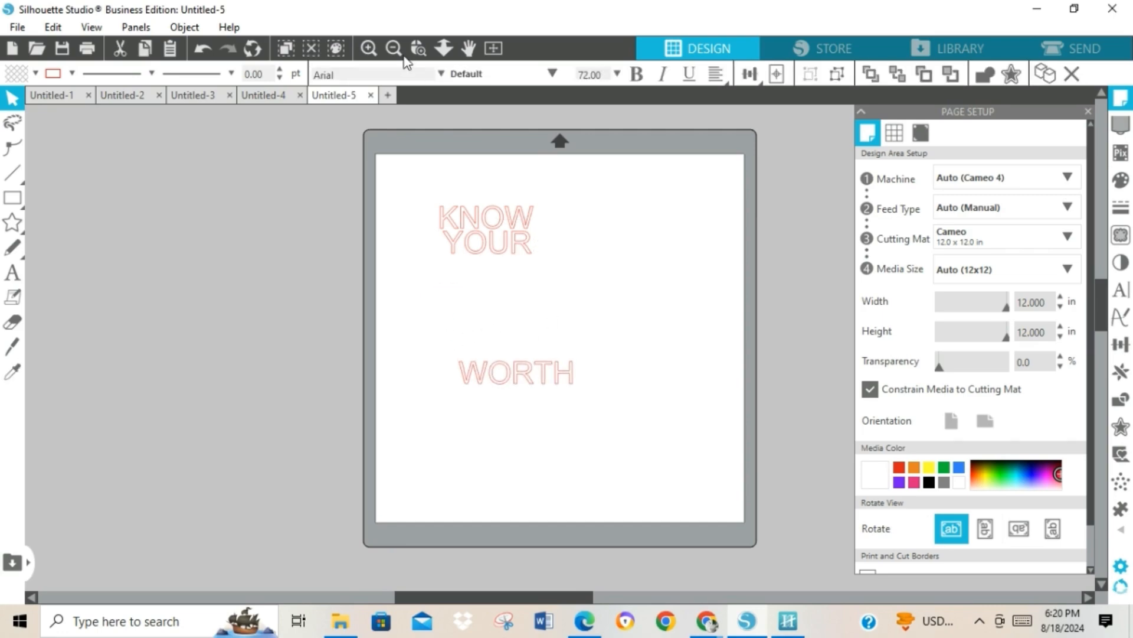
pyautogui.moveTo(475, 227); pyautogui.dragTo(478, 271)
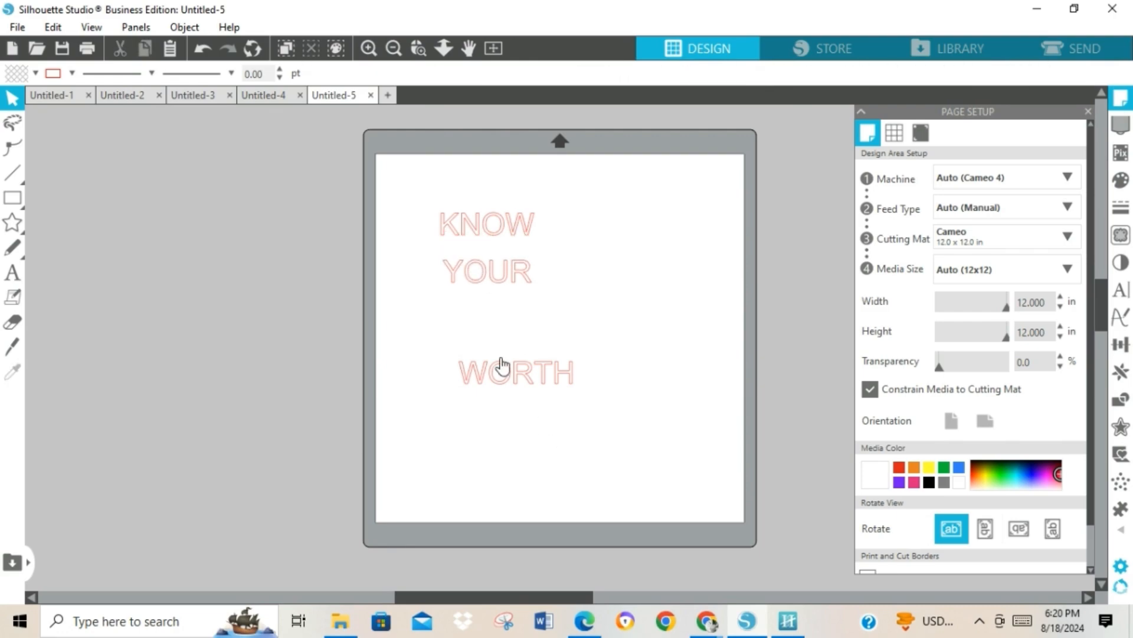
pyautogui.moveTo(501, 372); pyautogui.dragTo(479, 307)
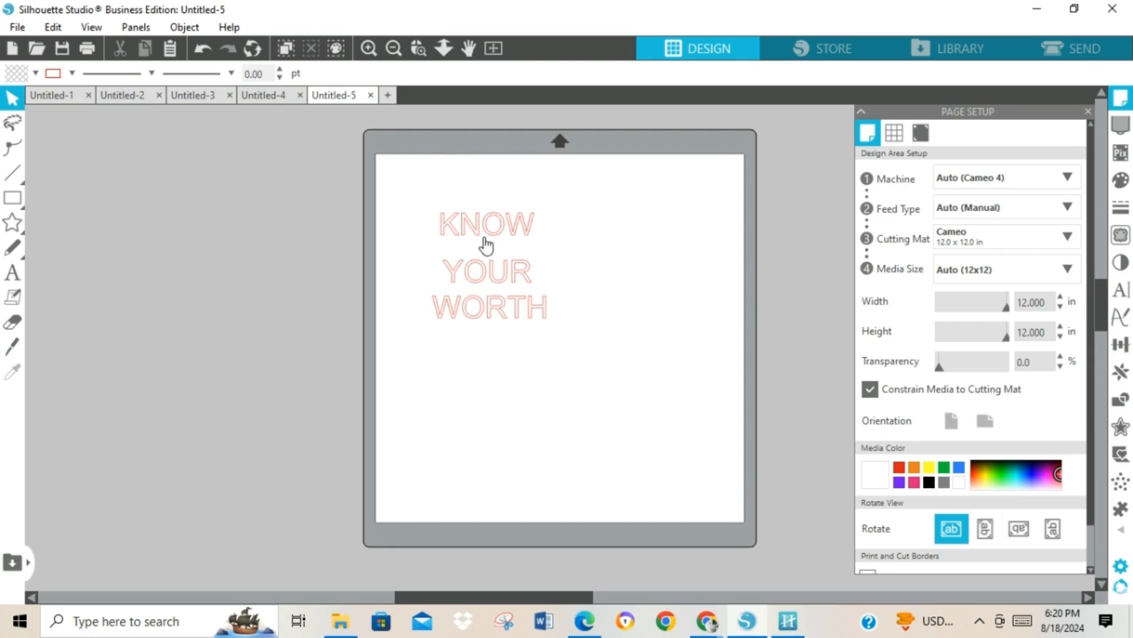
# - Change the font of all three words to 80s Era Groovy
pyautogui.moveTo(420, 197); pyautogui.dragTo(613, 328)
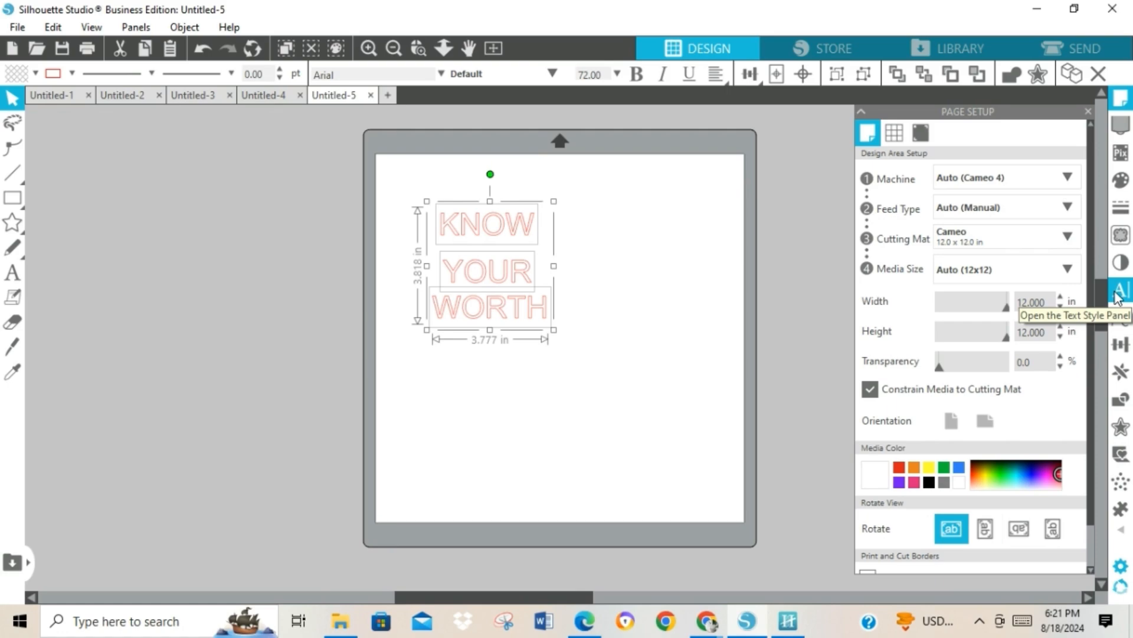
pyautogui.click(1117, 295)
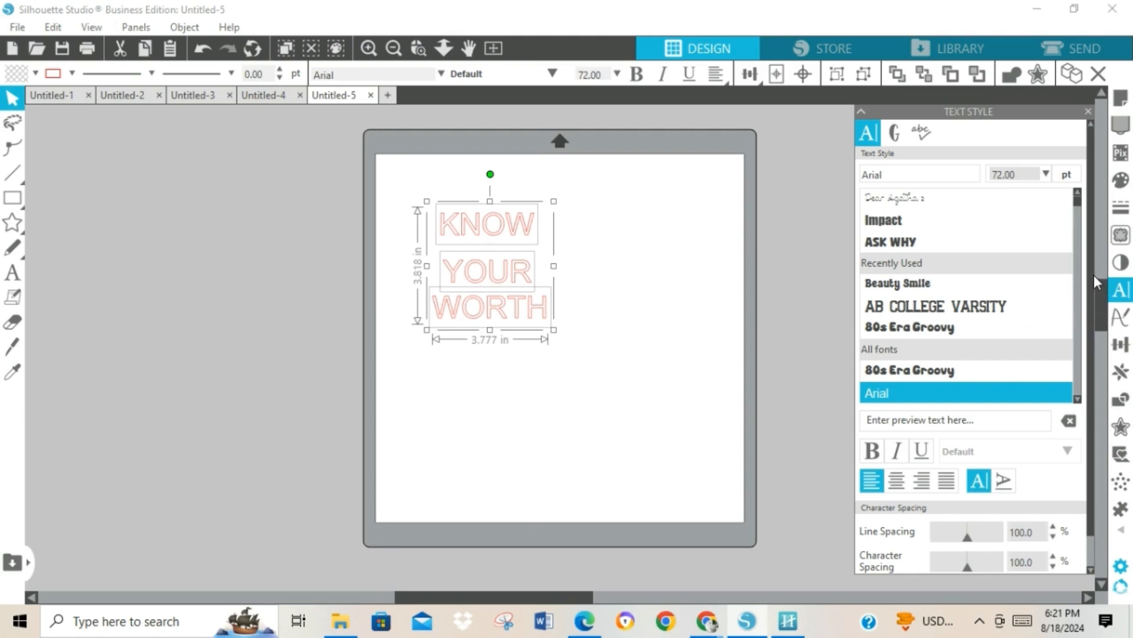
pyautogui.click(924, 328)
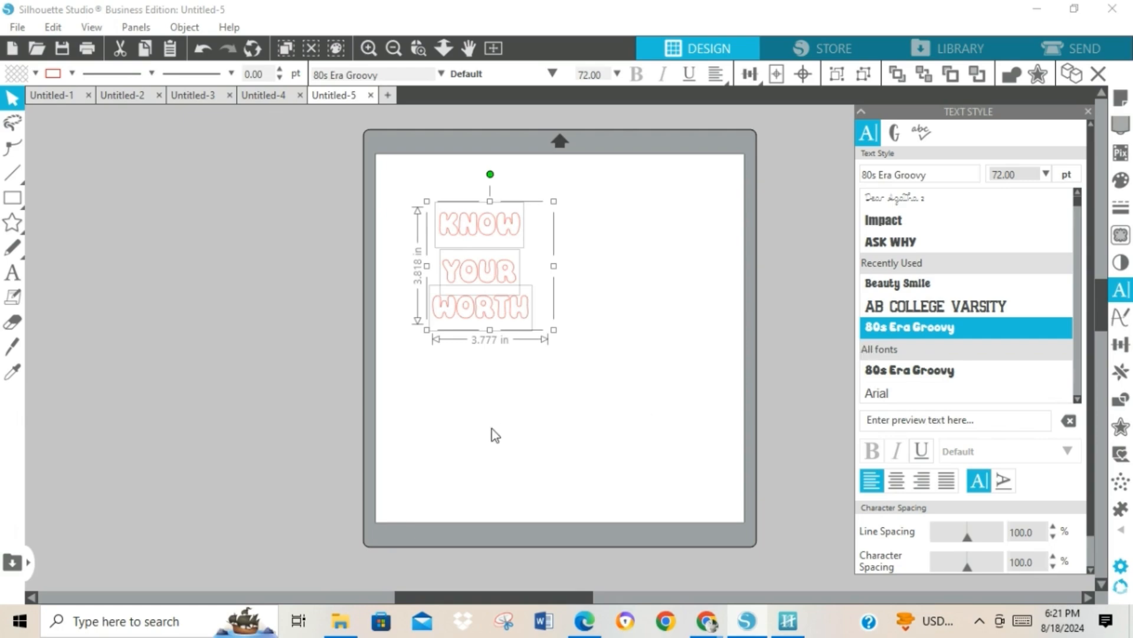
pyautogui.click(498, 380)
# - Enlarge KNOW to about 6.8 in wide and YOUR to about 6.9 in wide, stacking YOUR directly beneath KNOW
pyautogui.click(456, 228)
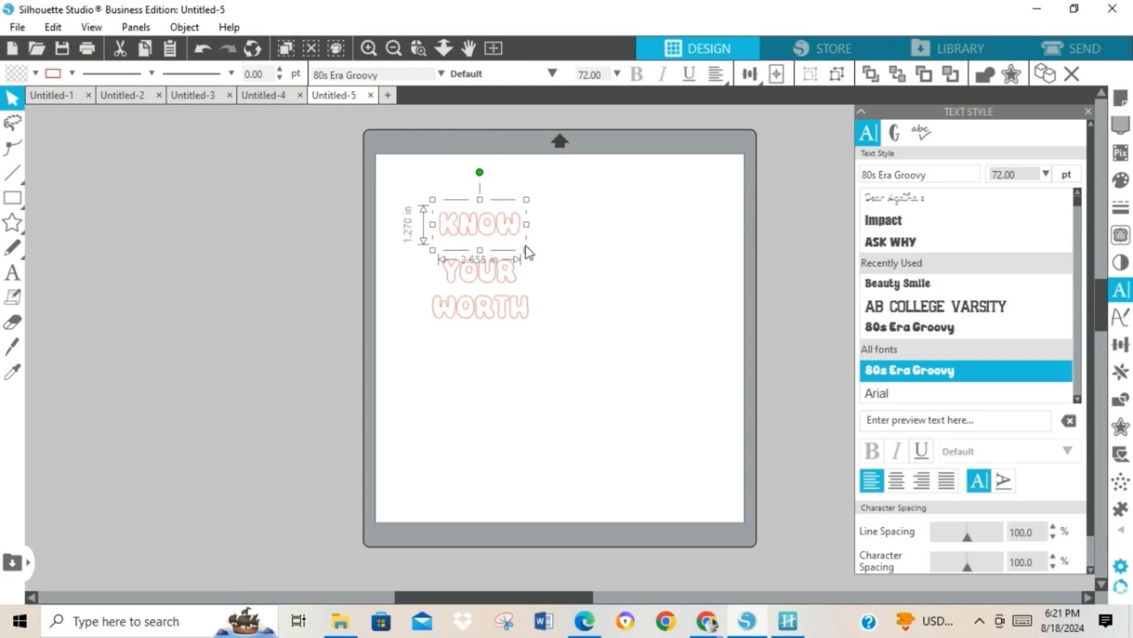
pyautogui.moveTo(525, 251); pyautogui.dragTo(555, 273)
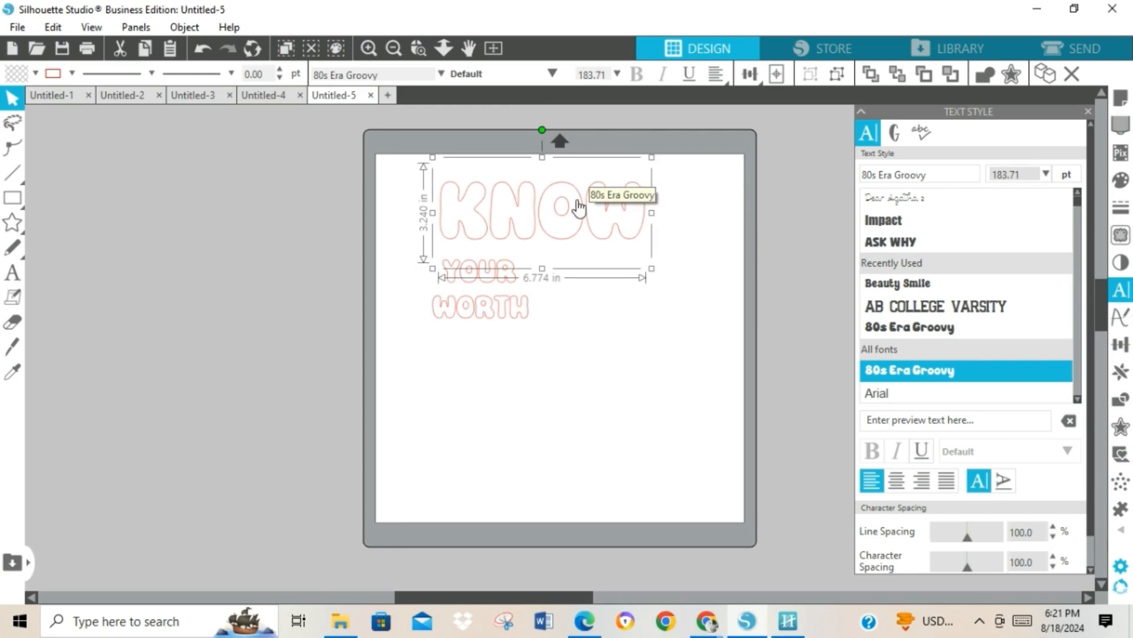
pyautogui.click(487, 283)
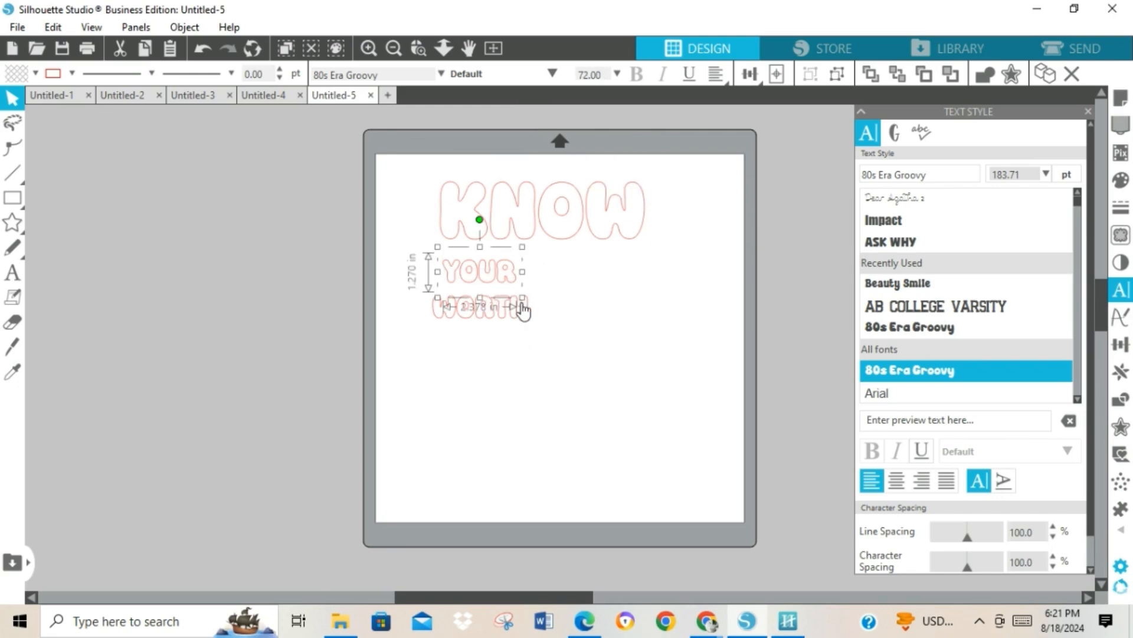
pyautogui.moveTo(520, 308); pyautogui.dragTo(574, 337)
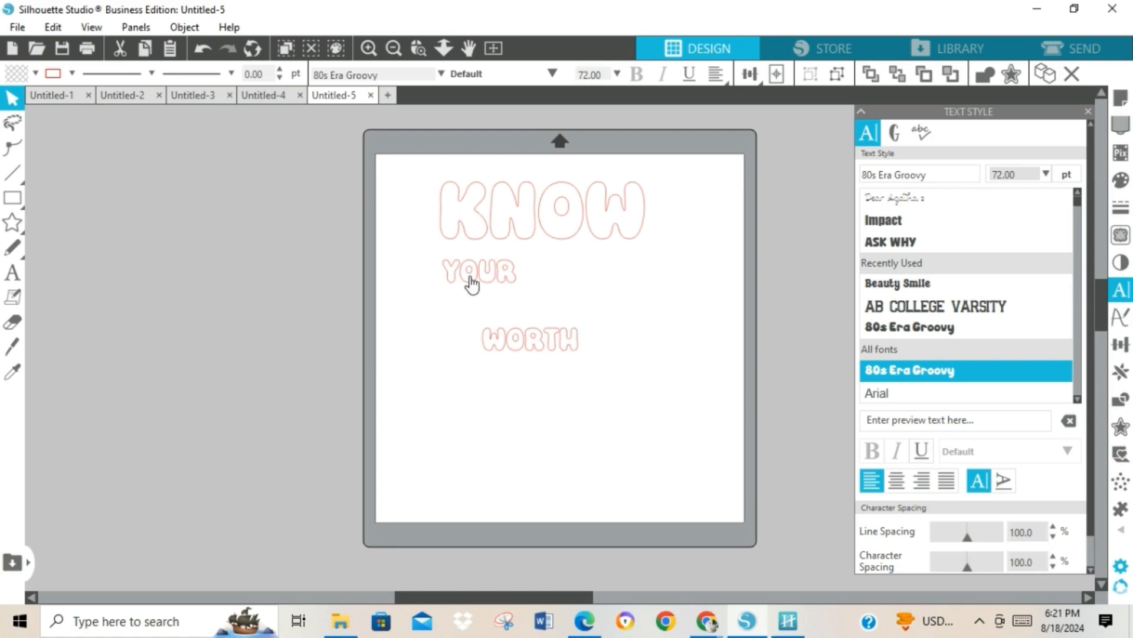
pyautogui.click(471, 284)
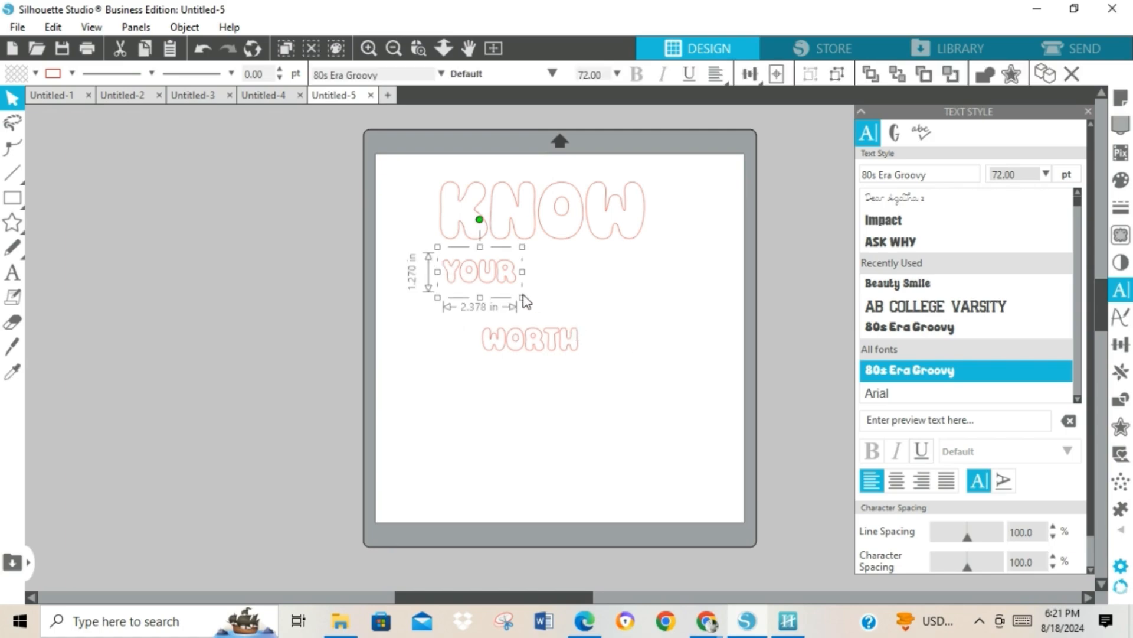
pyautogui.moveTo(523, 297); pyautogui.dragTo(660, 370)
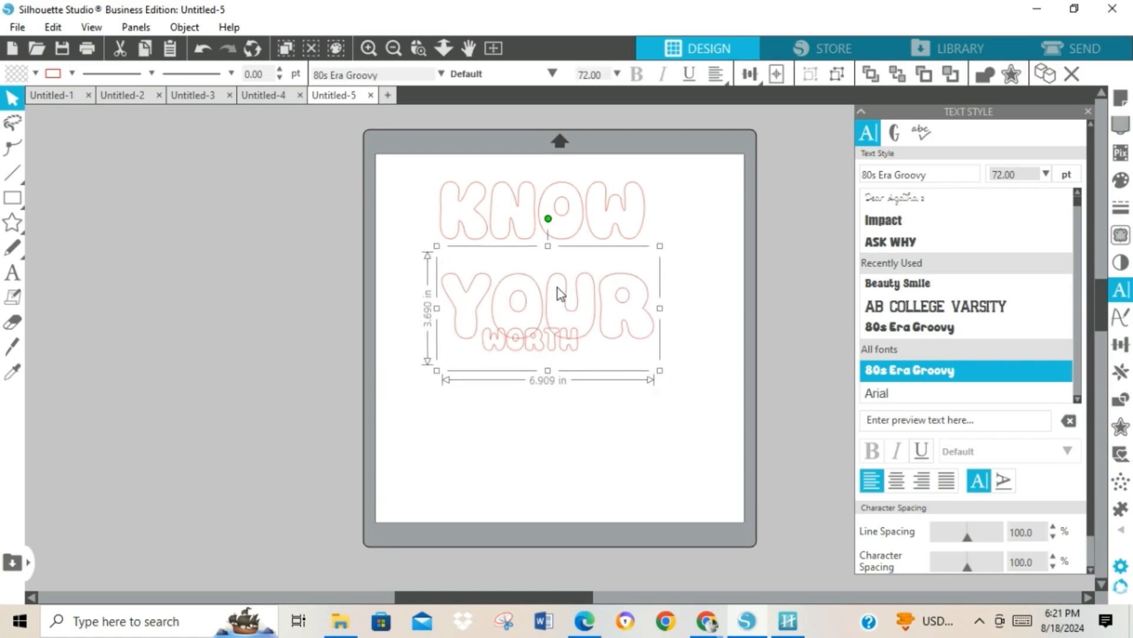
pyautogui.moveTo(557, 288)
pyautogui.mouseDown()
pyautogui.moveTo(559, 273)
pyautogui.moveTo(571, 279)
pyautogui.mouseUp()
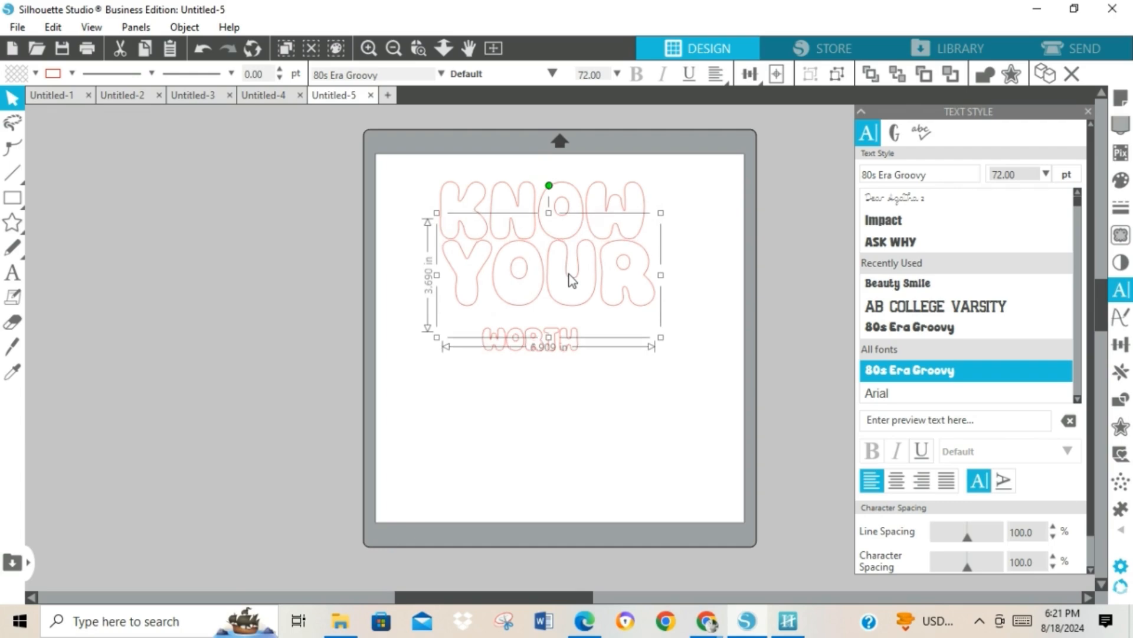
# - Enlarge WORTH to about 7.3 in wide and place it below YOUR
pyautogui.click(535, 359)
pyautogui.click(534, 353)
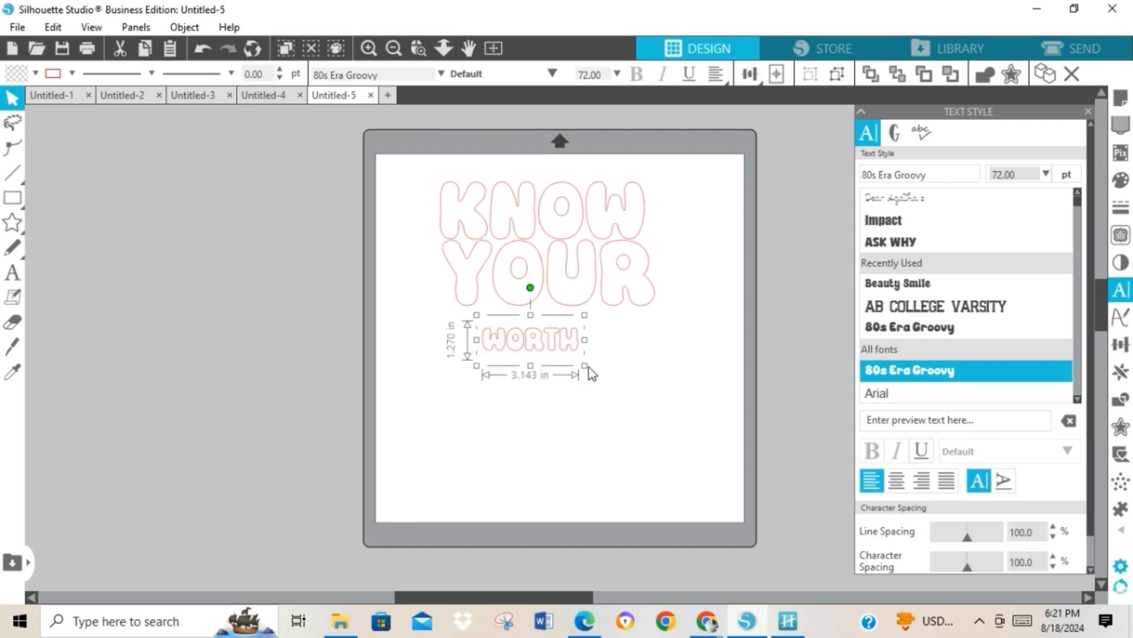
pyautogui.moveTo(585, 366); pyautogui.dragTo(695, 465)
pyautogui.moveTo(558, 366); pyautogui.dragTo(524, 354)
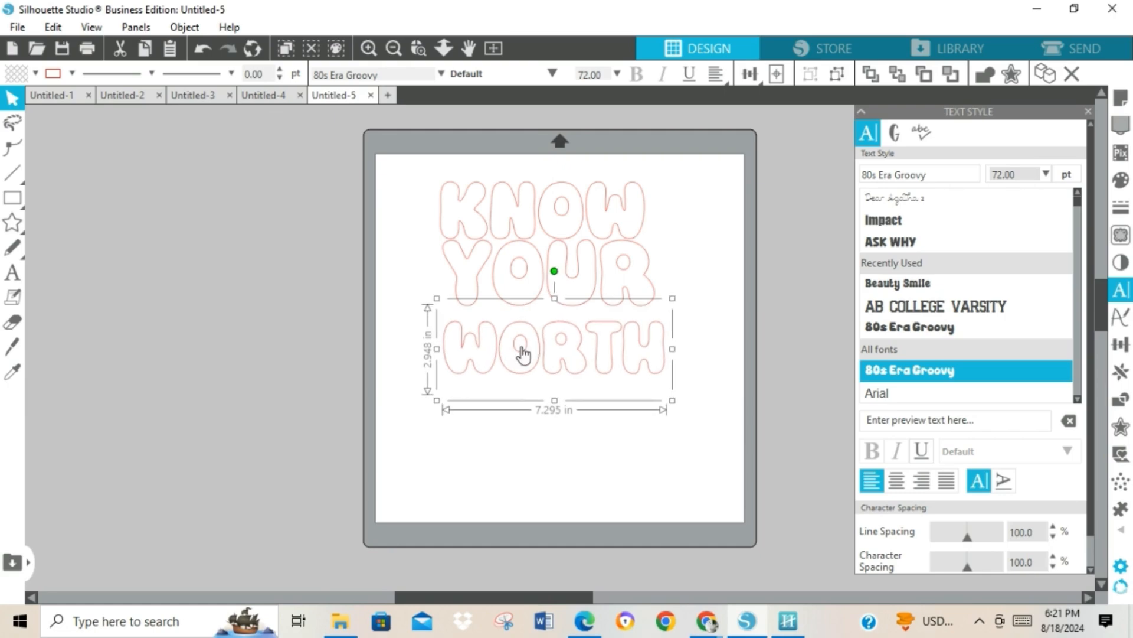
# - Duplicate all three words together and place the copy off the cutting mat, to the left of the page
pyautogui.moveTo(431, 165); pyautogui.dragTo(687, 406)
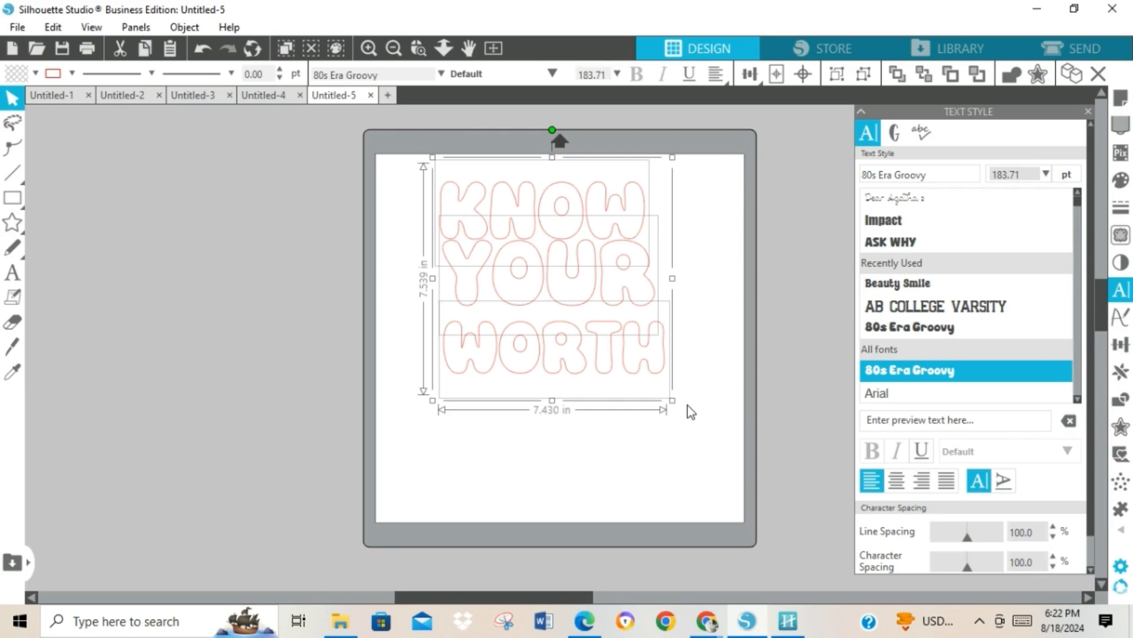
pyautogui.press('i')
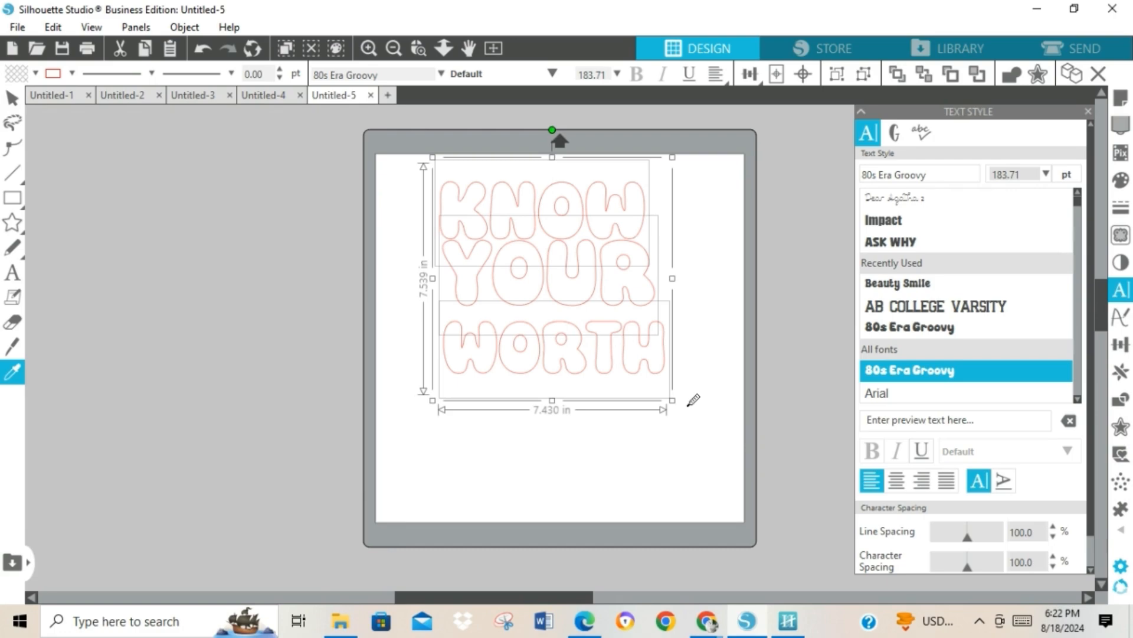
pyautogui.press('v')
pyautogui.moveTo(561, 274); pyautogui.dragTo(118, 360)
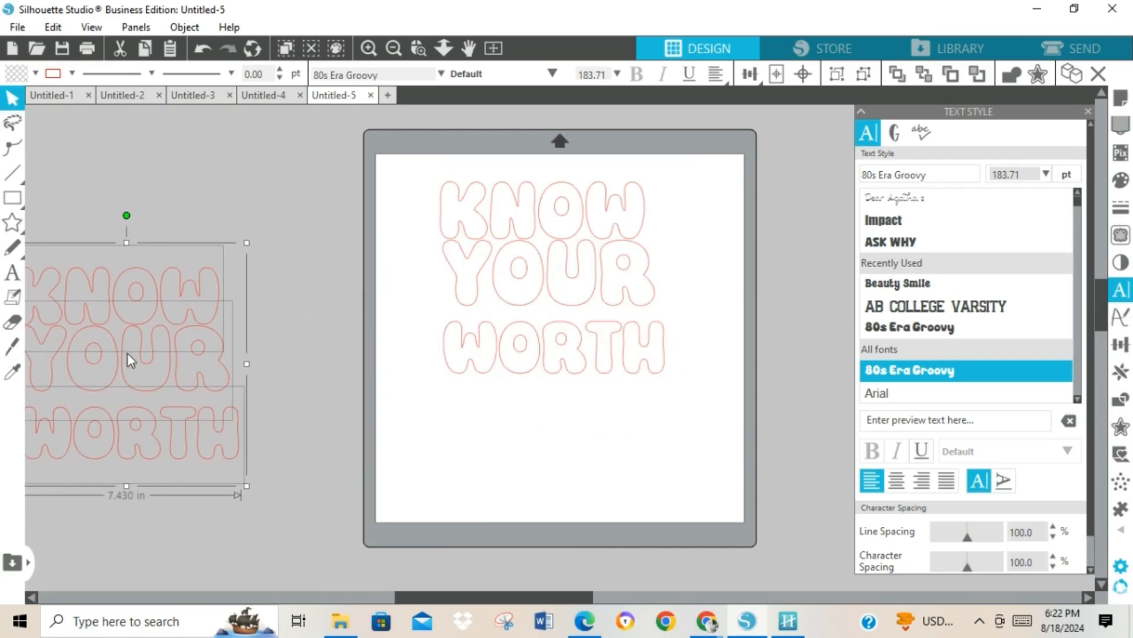
# - Move YOUR and WORTH on the mat slightly down to leave a small gap between the three words
pyautogui.moveTo(513, 279); pyautogui.dragTo(511, 294)
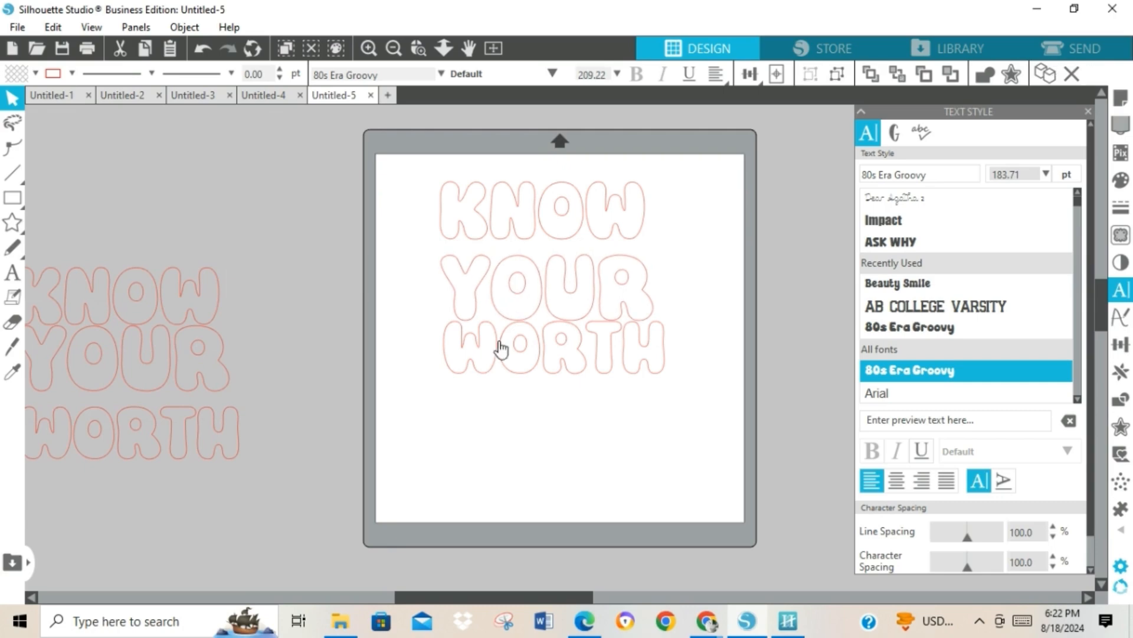
pyautogui.moveTo(501, 348); pyautogui.dragTo(500, 357)
pyautogui.click(465, 201)
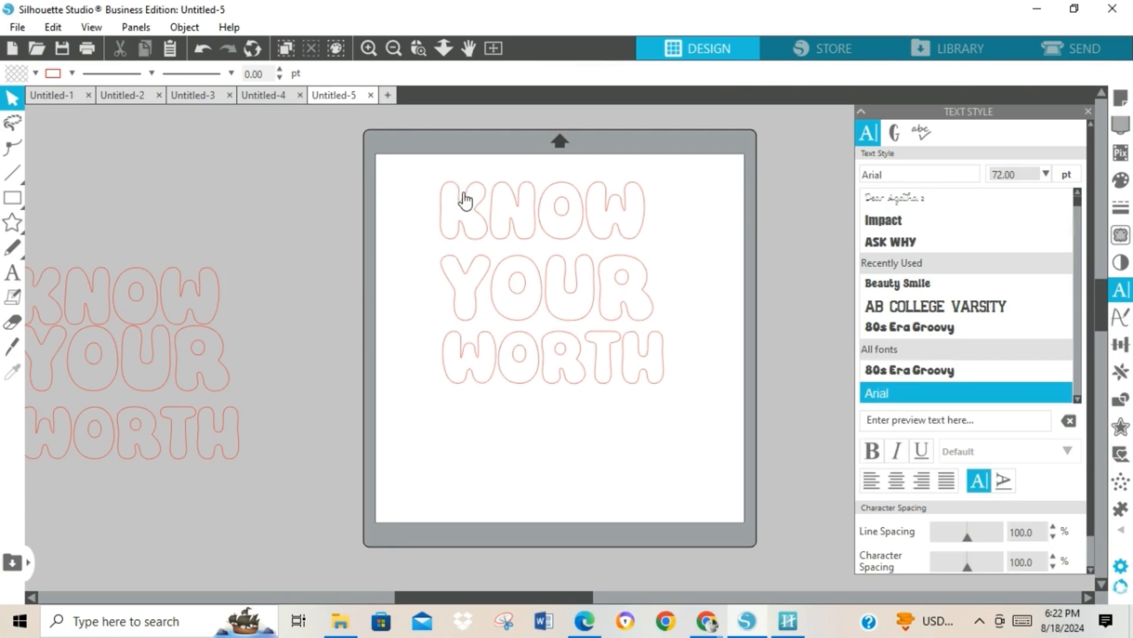
# - Convert each of the three words on the mat, KNOW, YOUR and WORTH, to a path
pyautogui.click(465, 203)
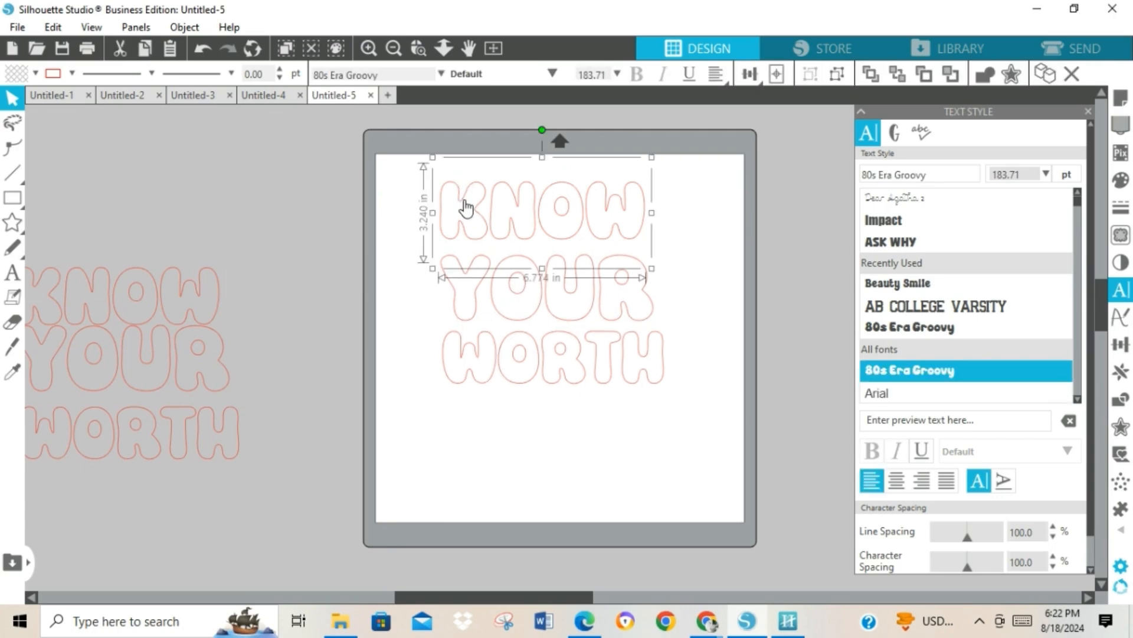
pyautogui.rightClick(465, 203)
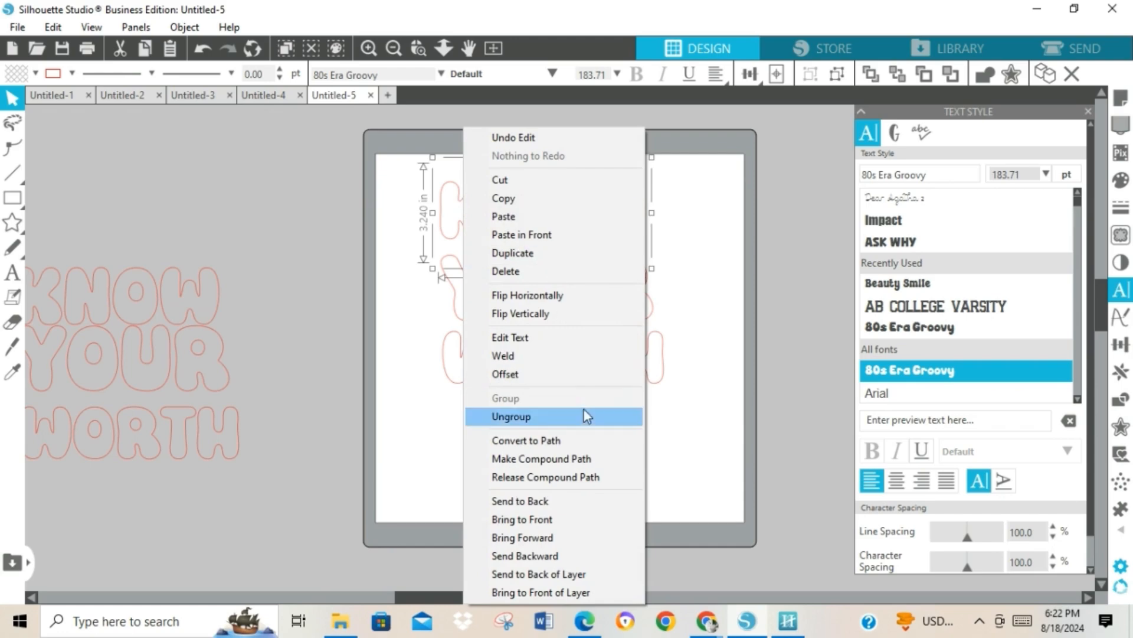
pyautogui.click(587, 437)
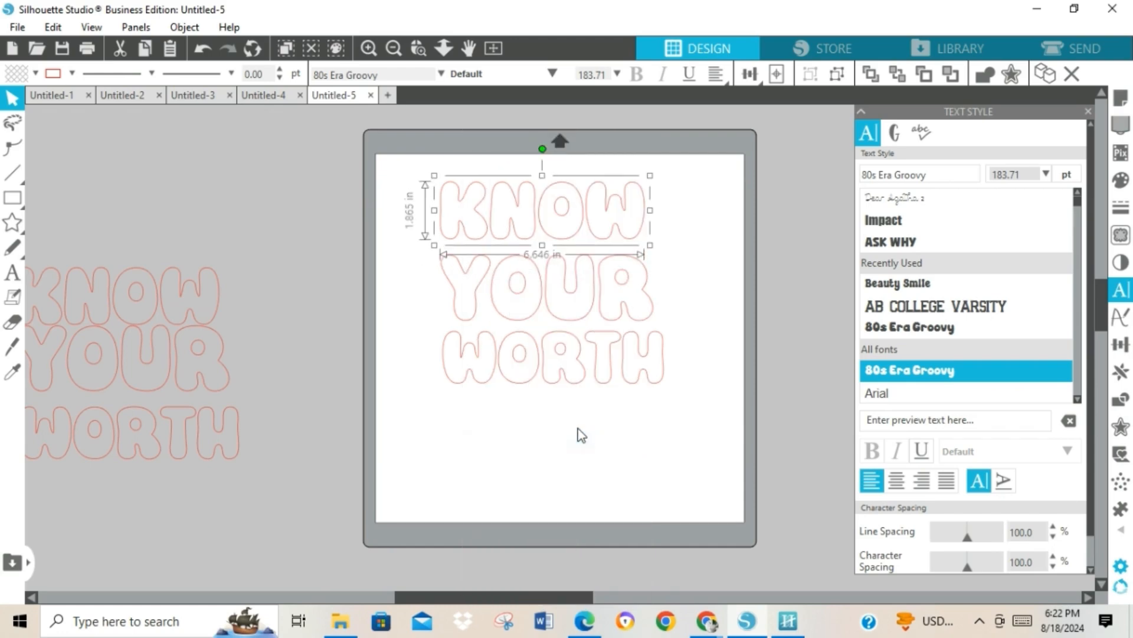
pyautogui.rightClick(527, 292)
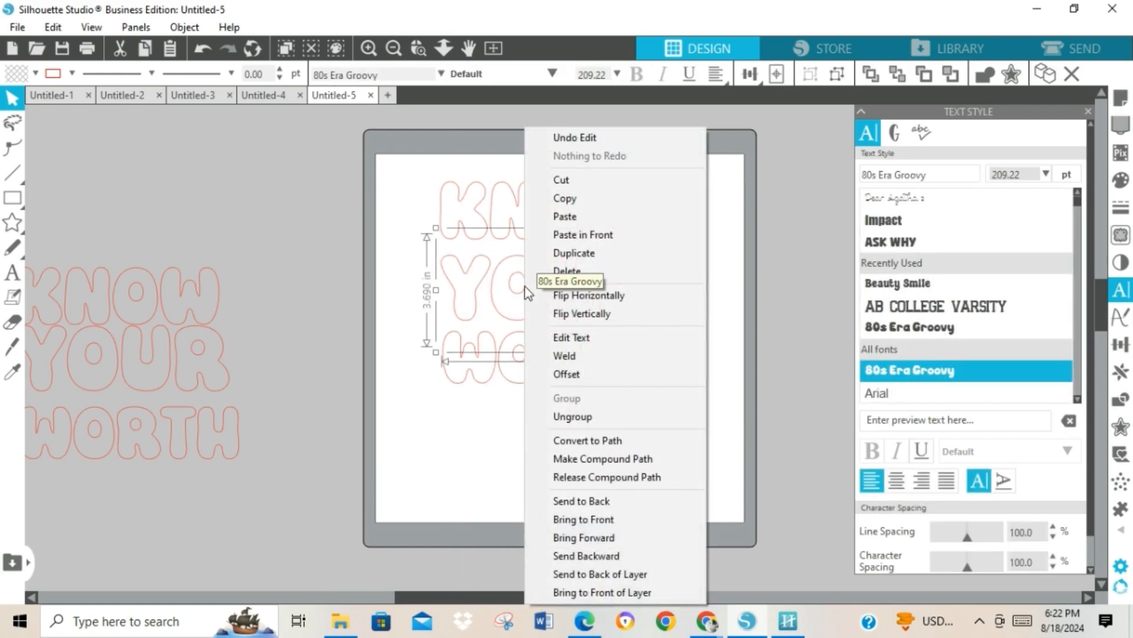
pyautogui.click(619, 441)
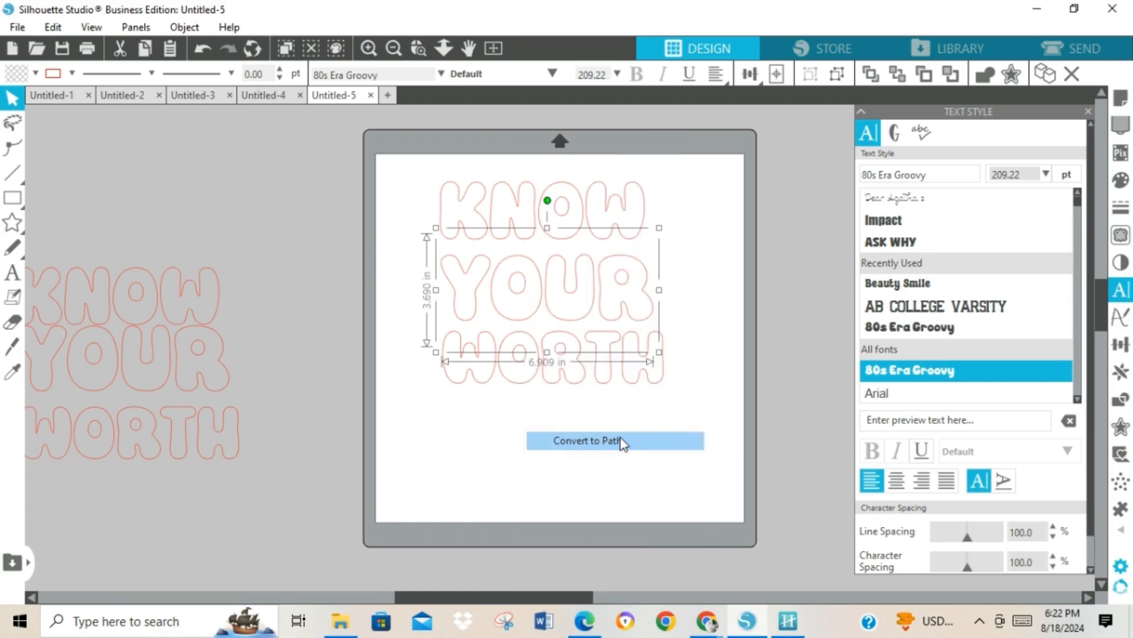
pyautogui.rightClick(522, 355)
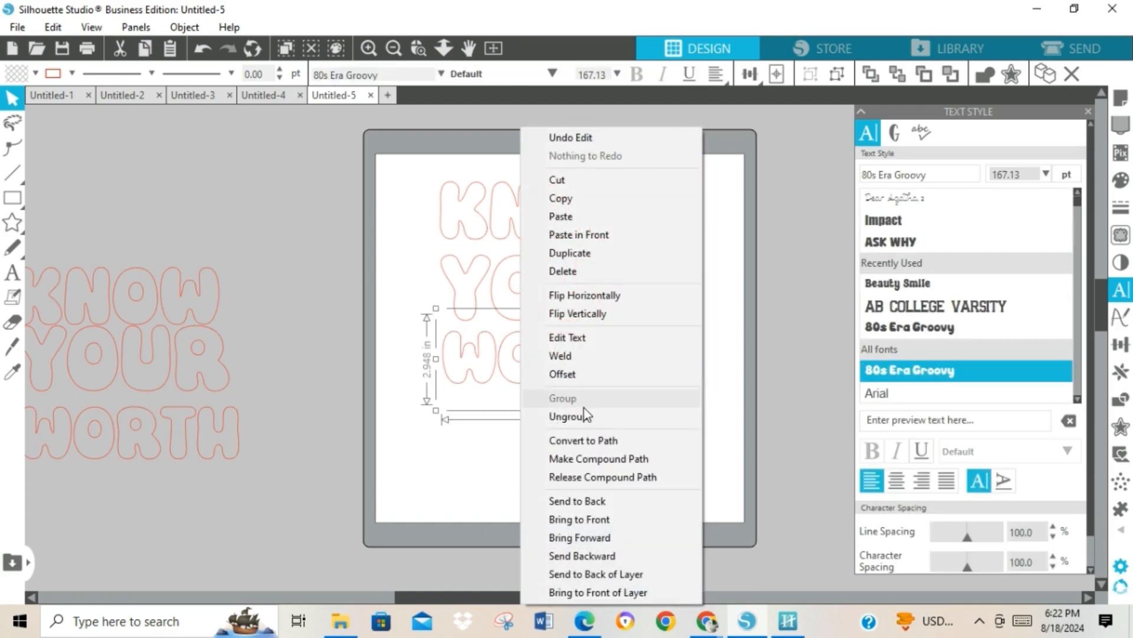
pyautogui.click(608, 441)
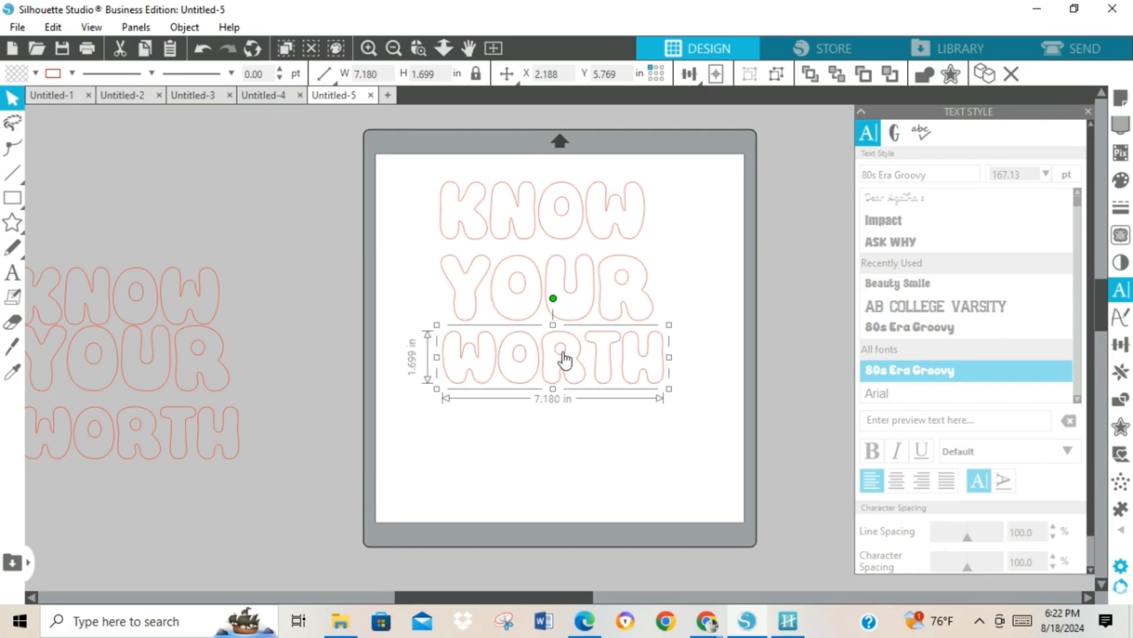
# - Set the width of KNOW on the mat to 8 in with its proportions kept
pyautogui.click(524, 244)
pyautogui.click(520, 245)
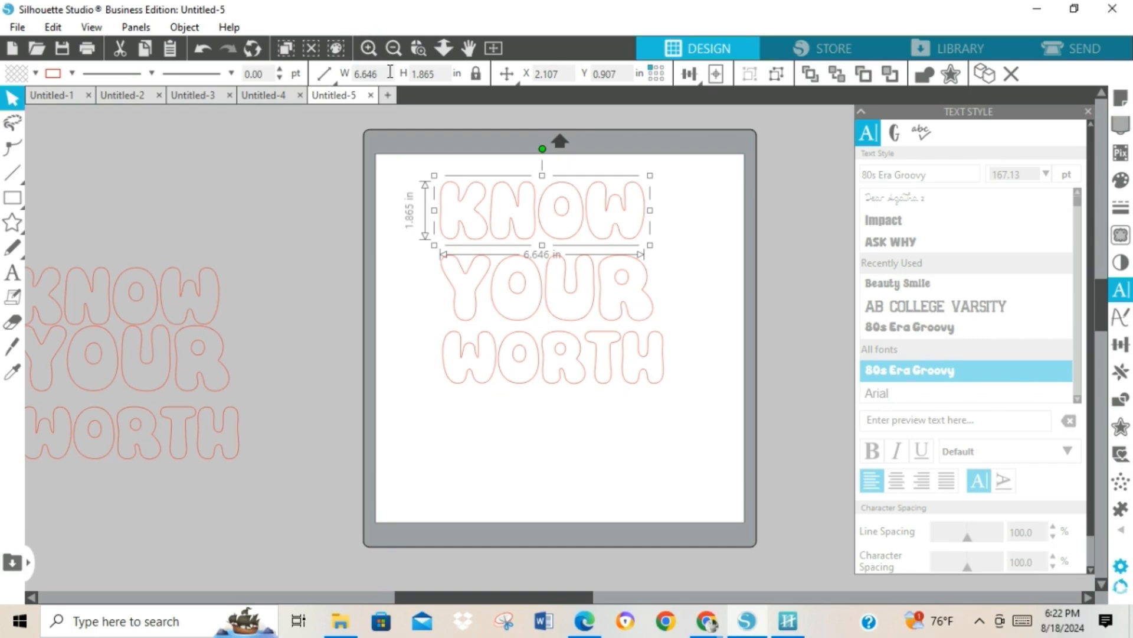
pyautogui.moveTo(387, 73); pyautogui.dragTo(356, 75)
pyautogui.write('8')
pyautogui.press('Return')
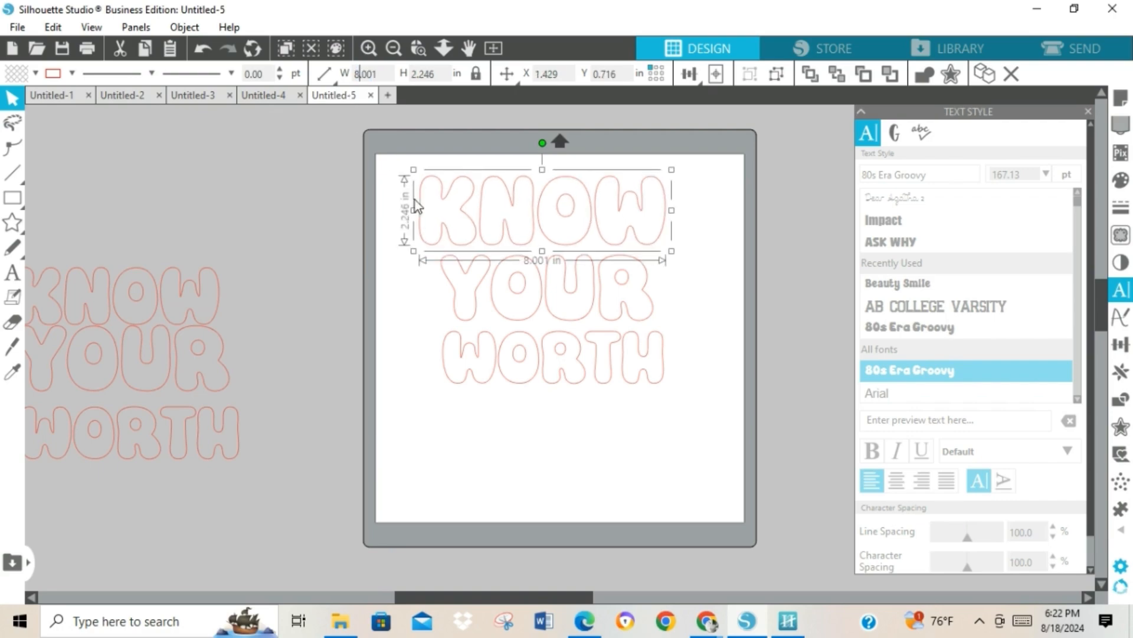
# - Set the width of YOUR on the mat to 8 in with its proportions kept
pyautogui.click(514, 289)
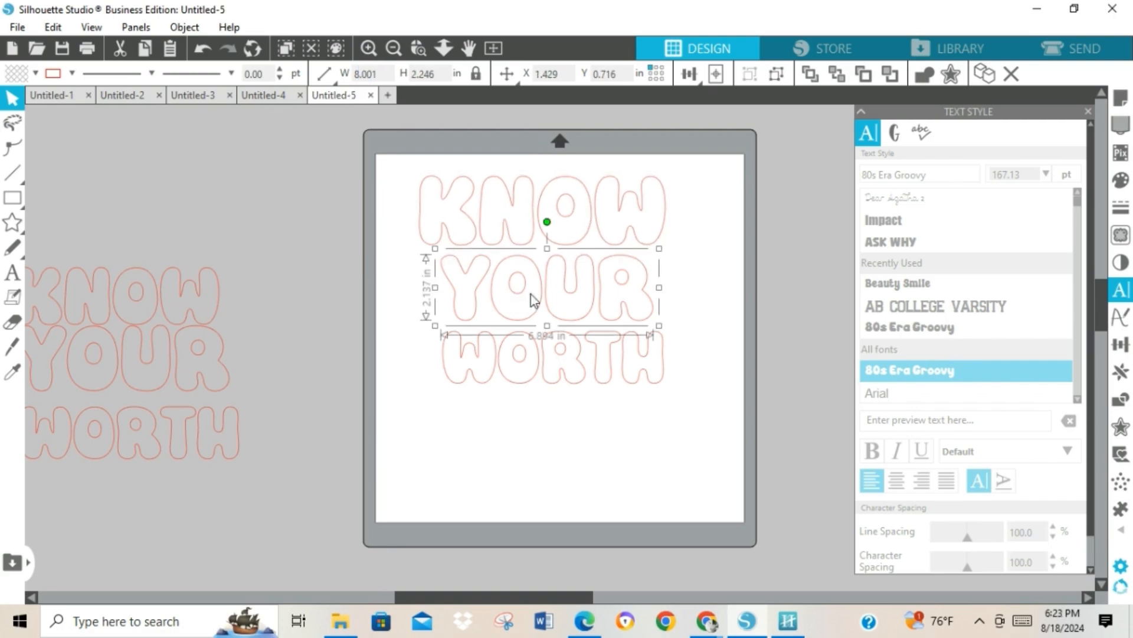
pyautogui.click(372, 72)
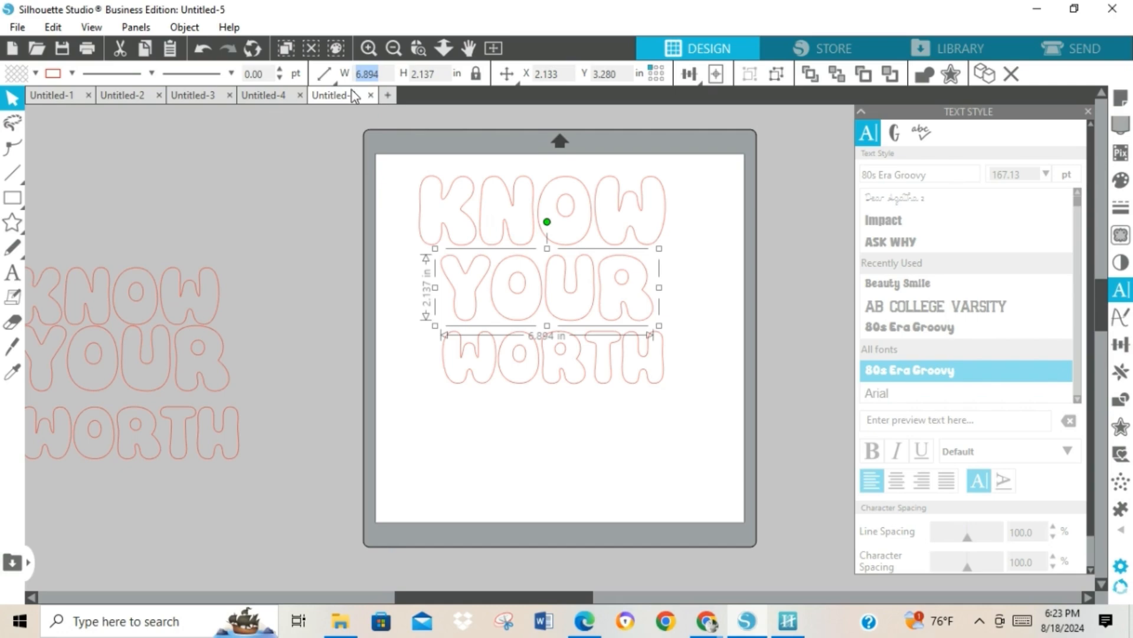
pyautogui.write('8')
pyautogui.press('Return')
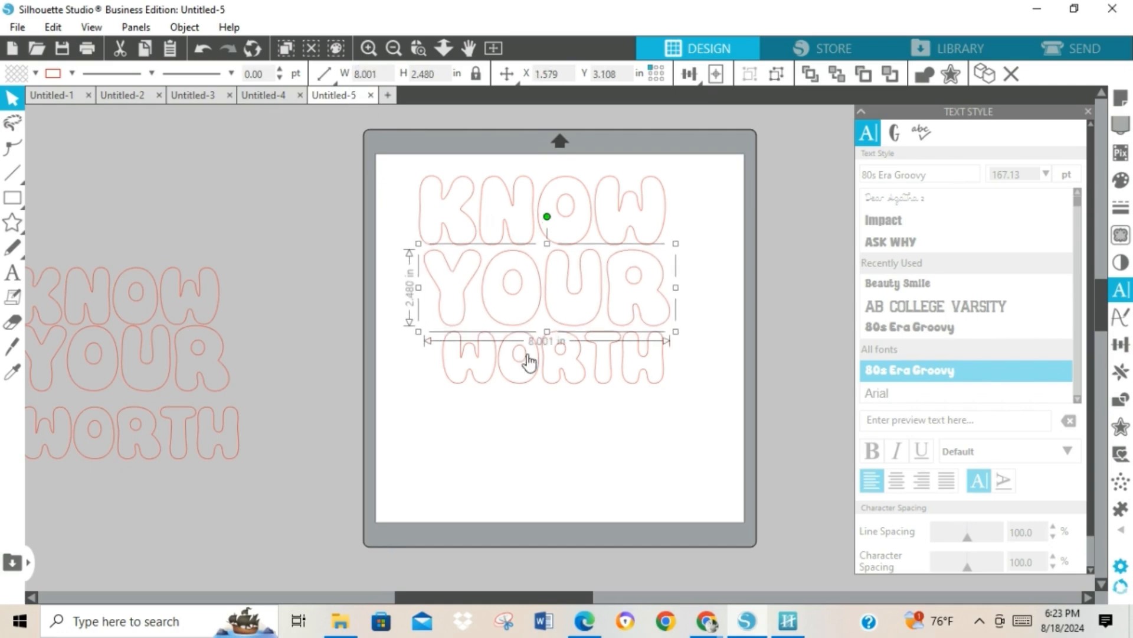
# - Set the width of WORTH on the mat to 8 in with its proportions kept
pyautogui.click(521, 382)
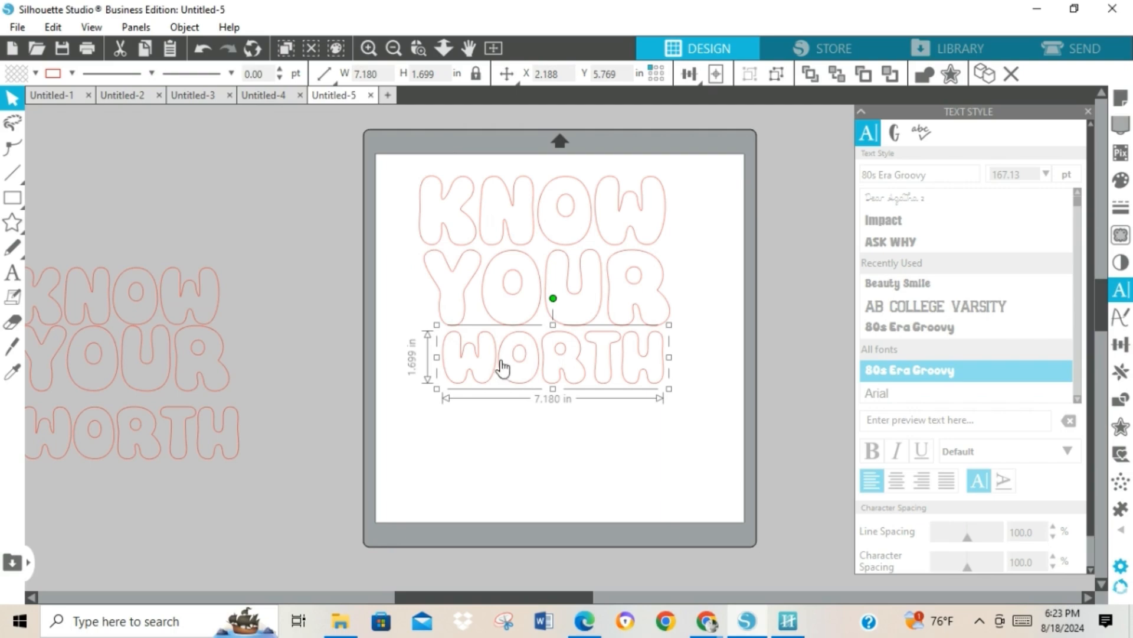
pyautogui.click(369, 73)
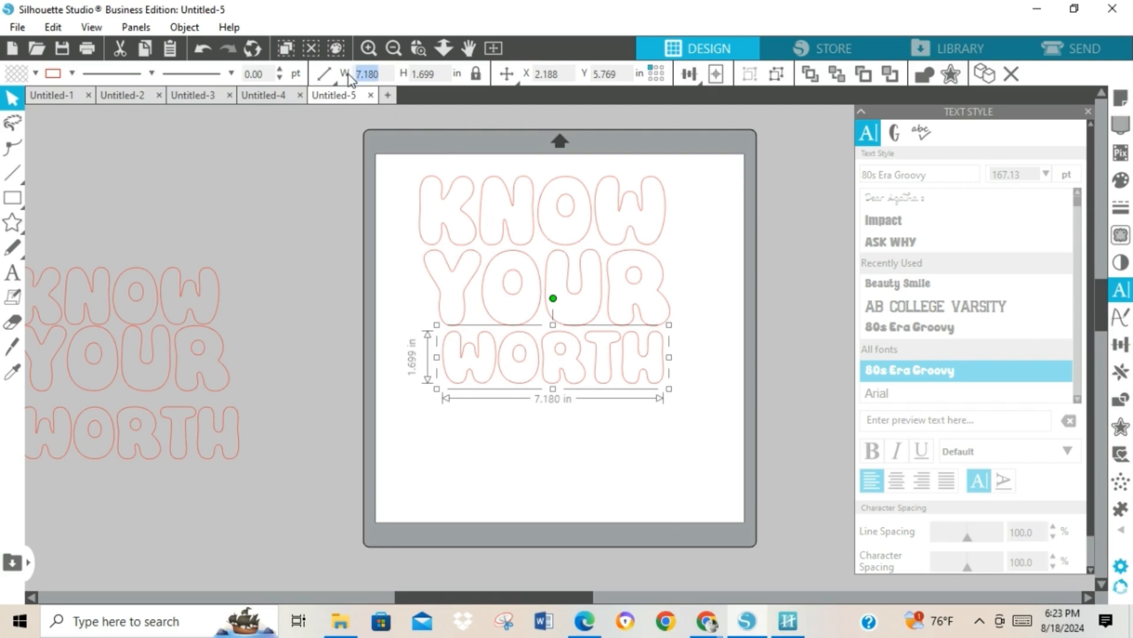
pyautogui.write('2')
pyautogui.press('BackSpace')
pyautogui.write('8')
pyautogui.press('Return')
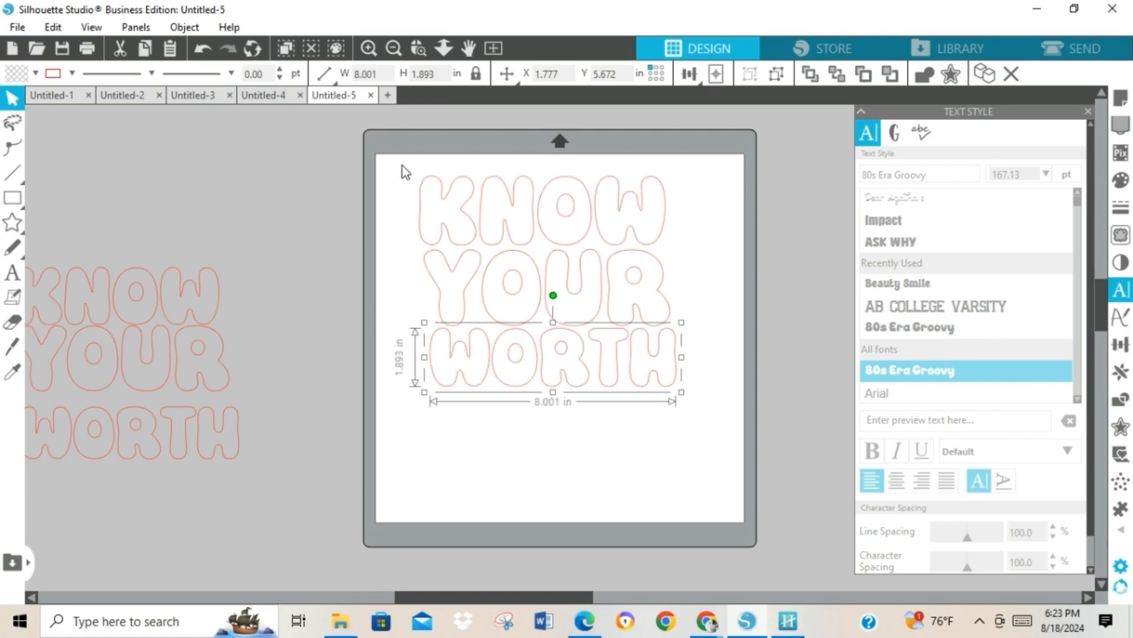
# - Align the left edges of KNOW, YOUR and WORTH on the mat, then deselect them
pyautogui.moveTo(402, 165); pyautogui.dragTo(690, 427)
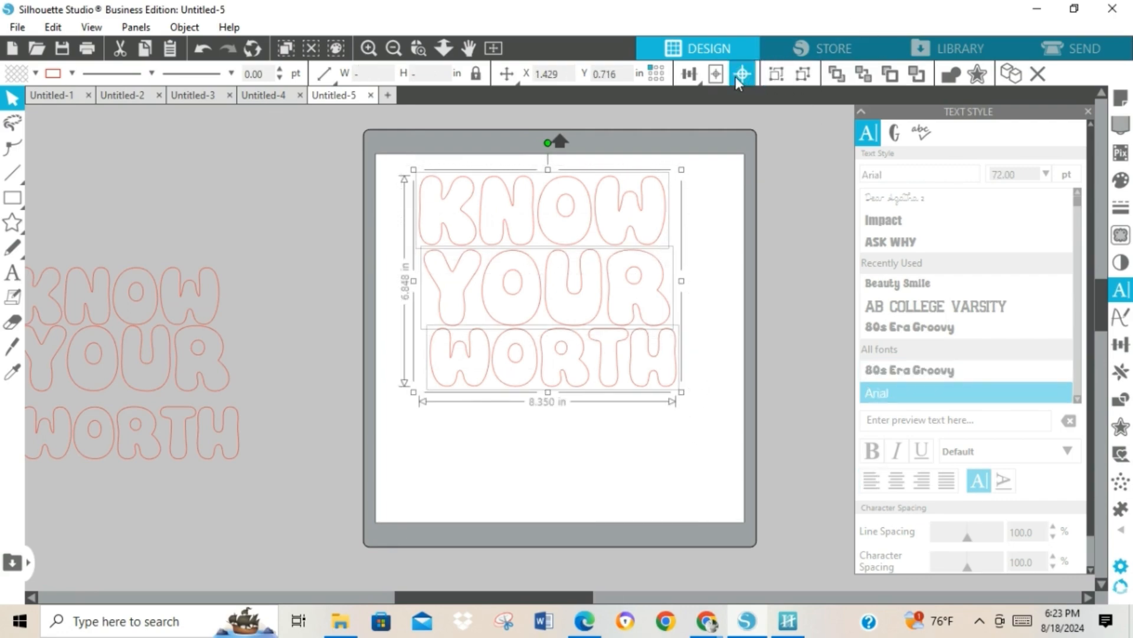
pyautogui.click(693, 76)
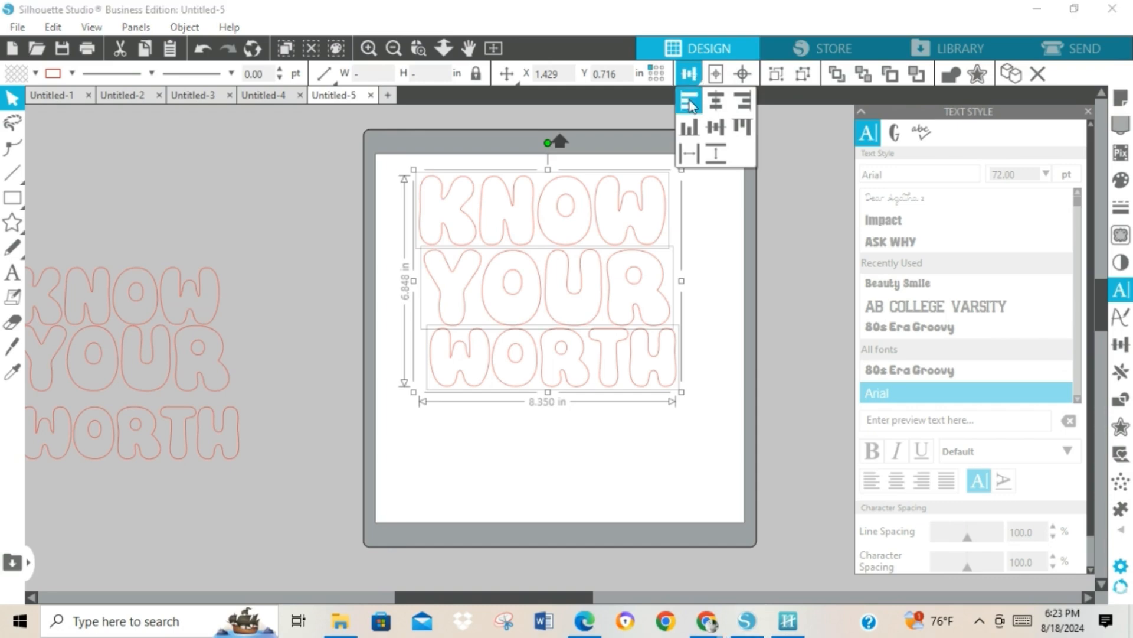
pyautogui.click(690, 102)
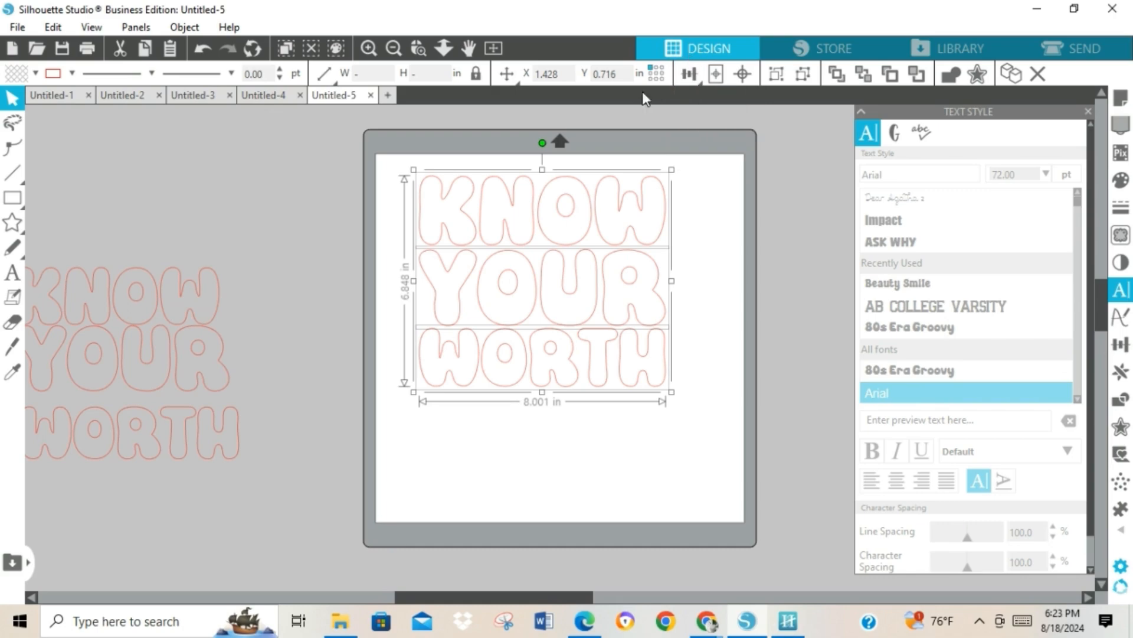
pyautogui.click(732, 278)
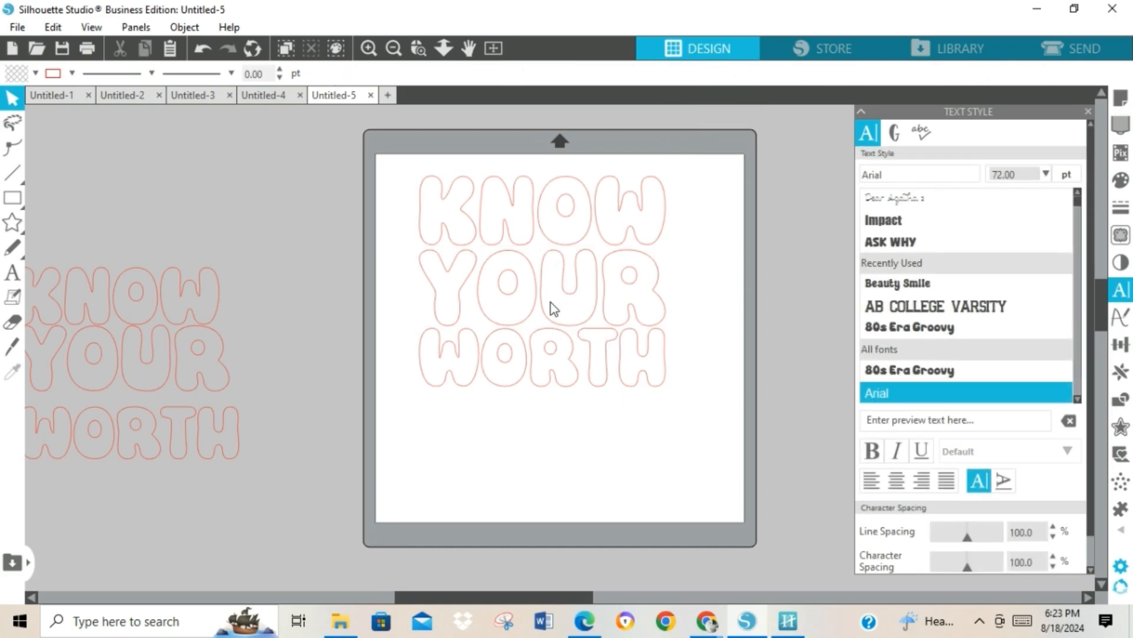
# - Nudge WORTH and YOUR slightly down to even out the gaps between the three words on the mat
pyautogui.click(530, 360)
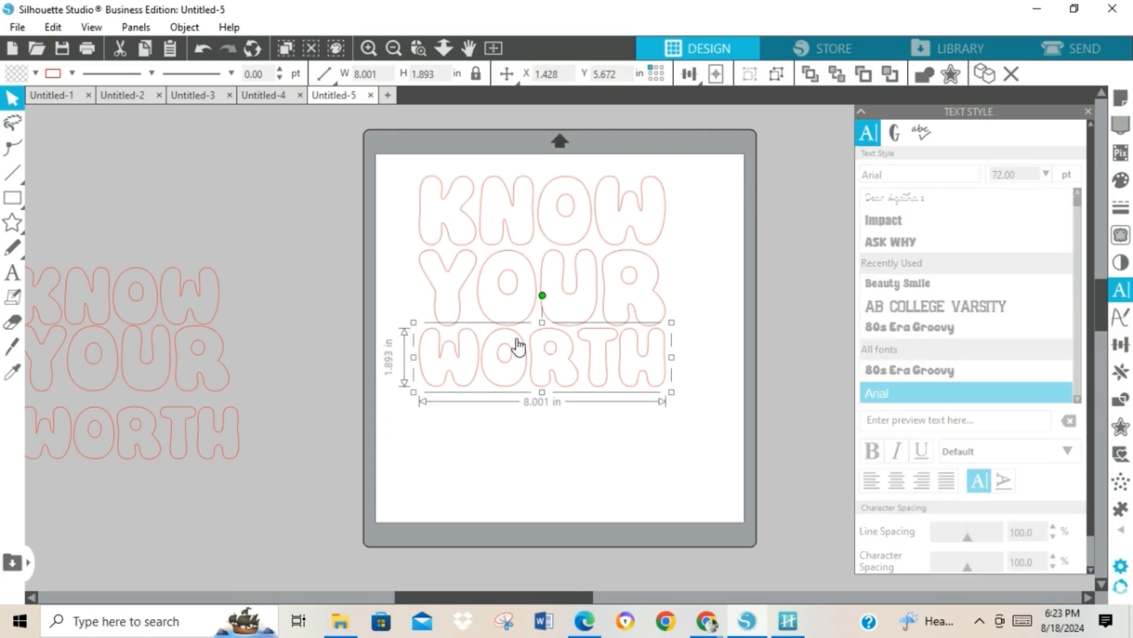
pyautogui.click(499, 310)
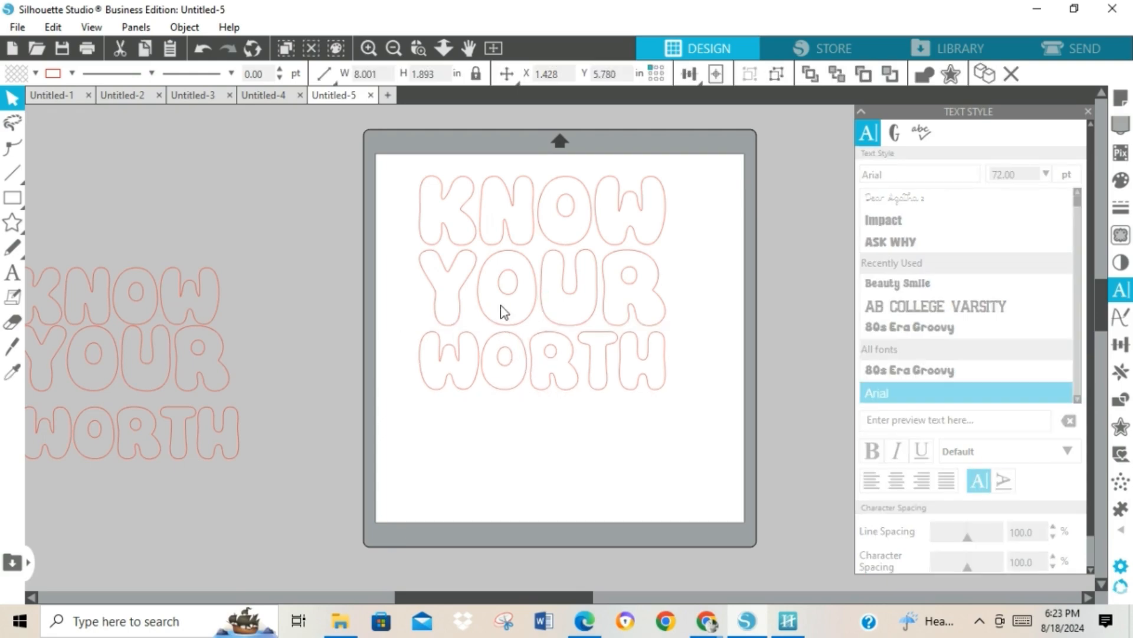
pyautogui.click(506, 333)
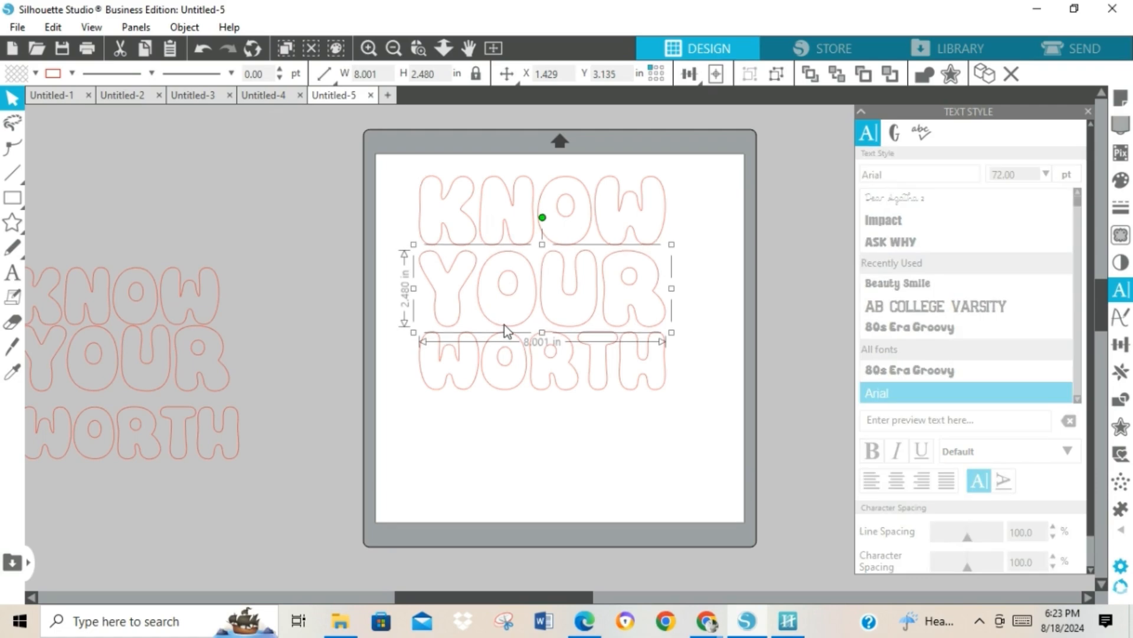
pyautogui.click(509, 361)
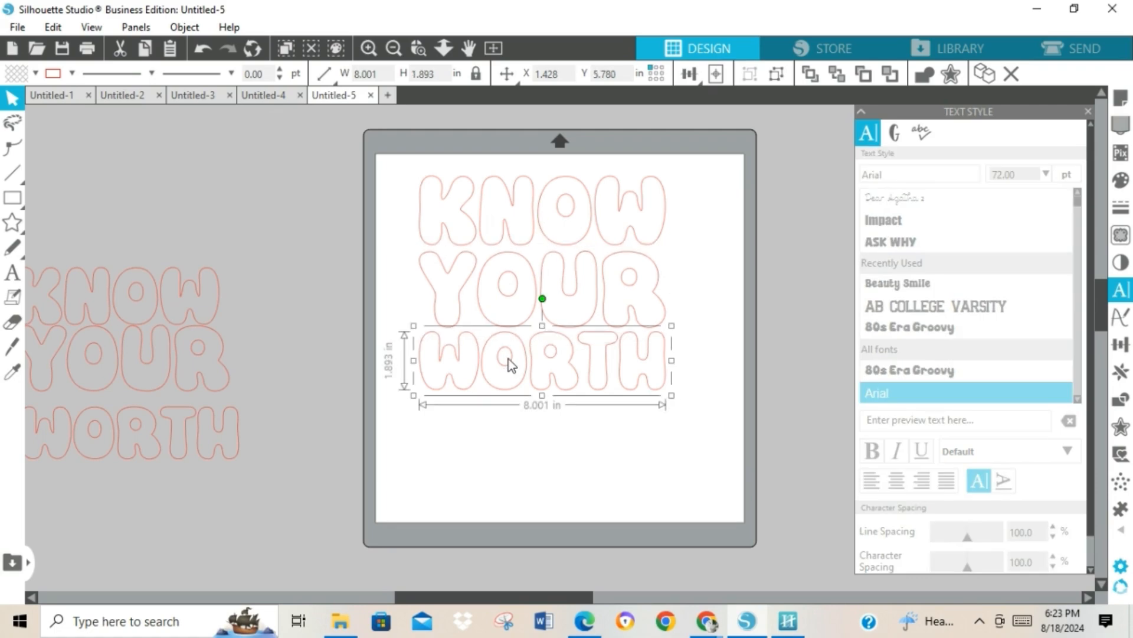
# - Select KNOW on the mat and open its fill colour settings
pyautogui.click(432, 246)
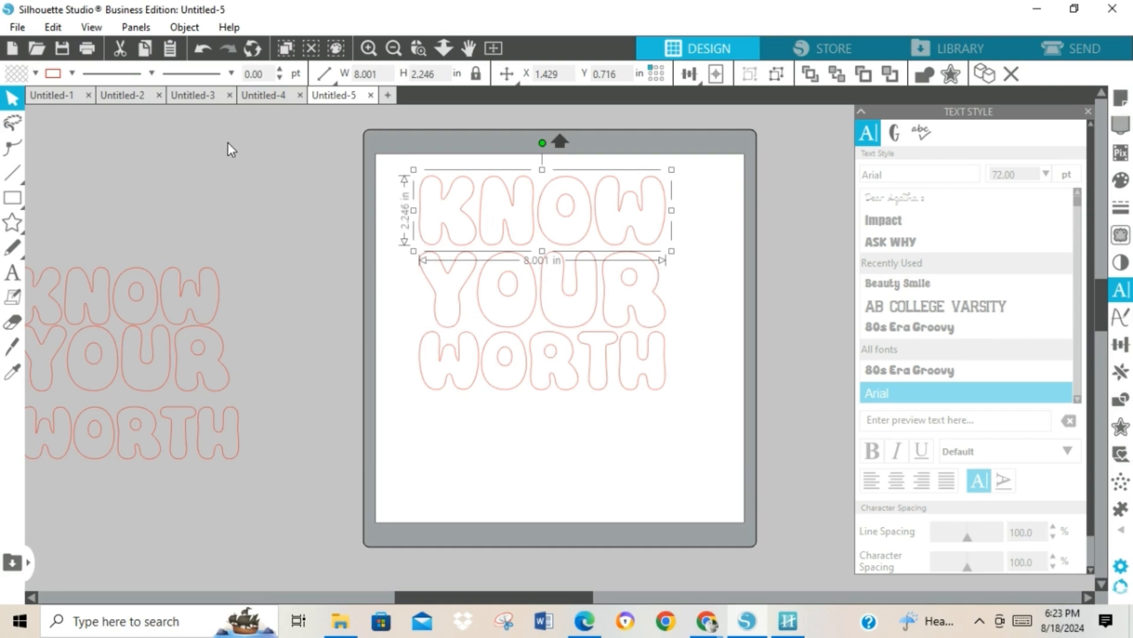
pyautogui.click(34, 73)
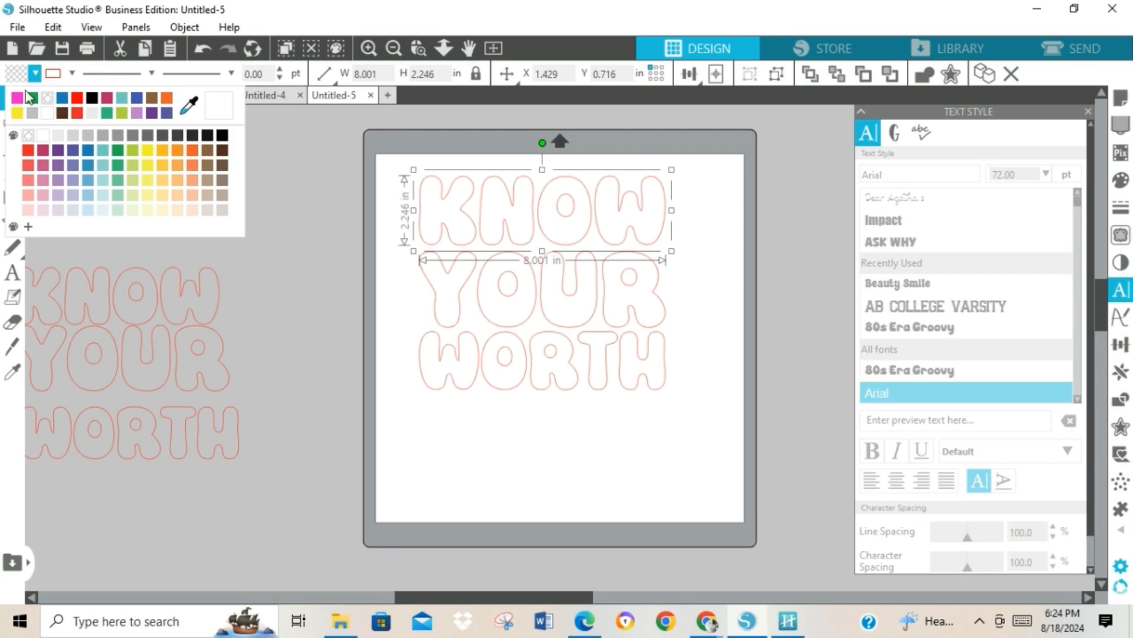
pyautogui.click(42, 137)
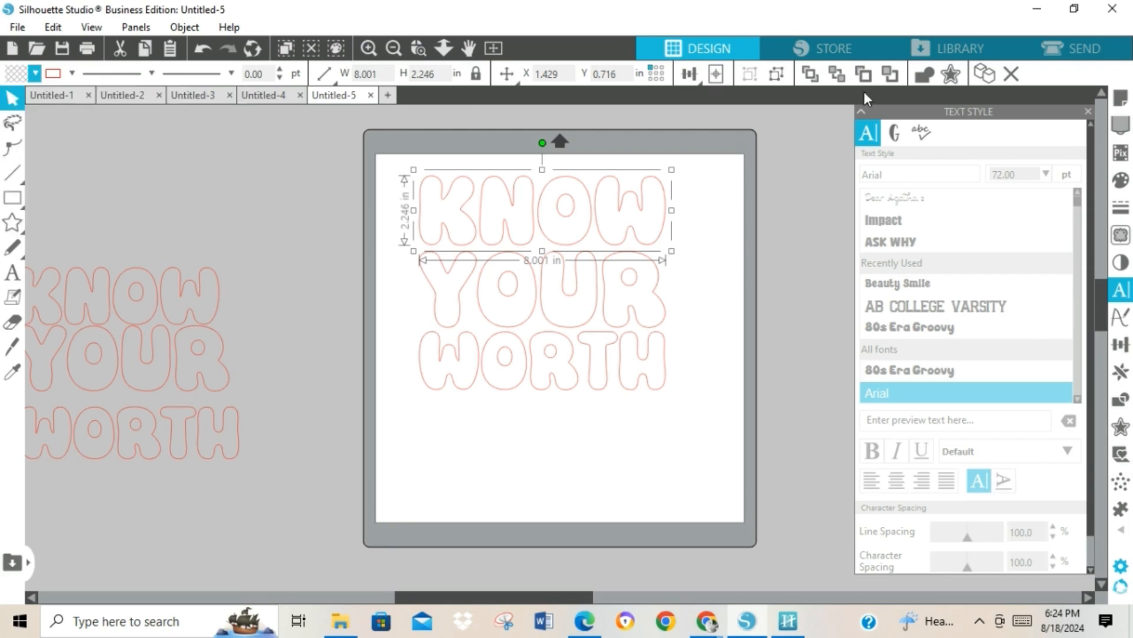
pyautogui.click(1119, 182)
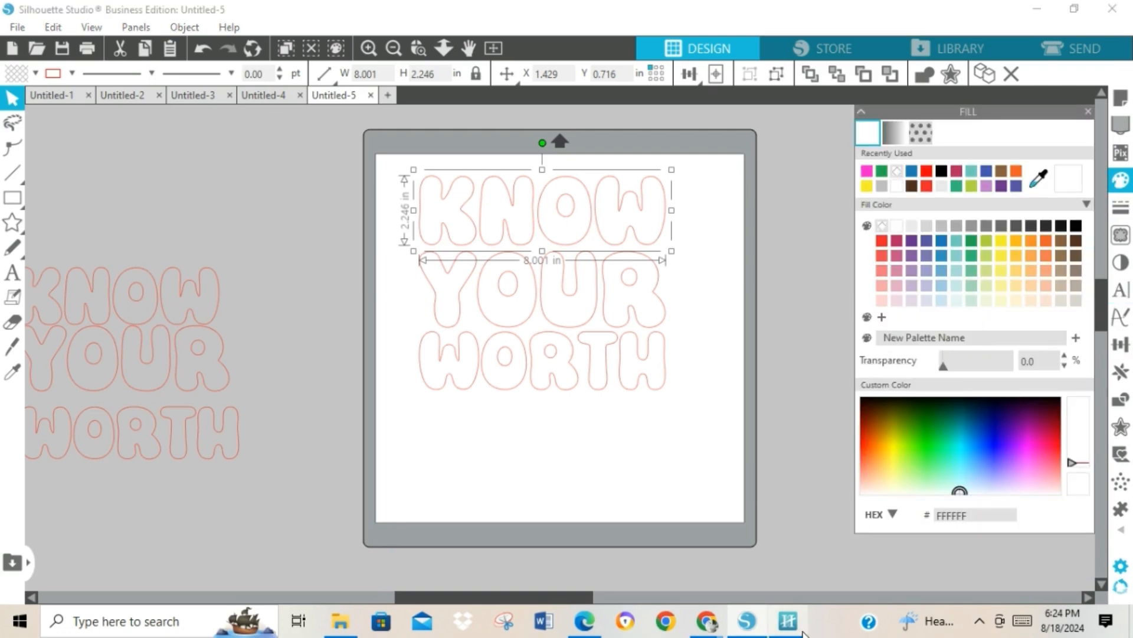
pyautogui.moveTo(708, 631)
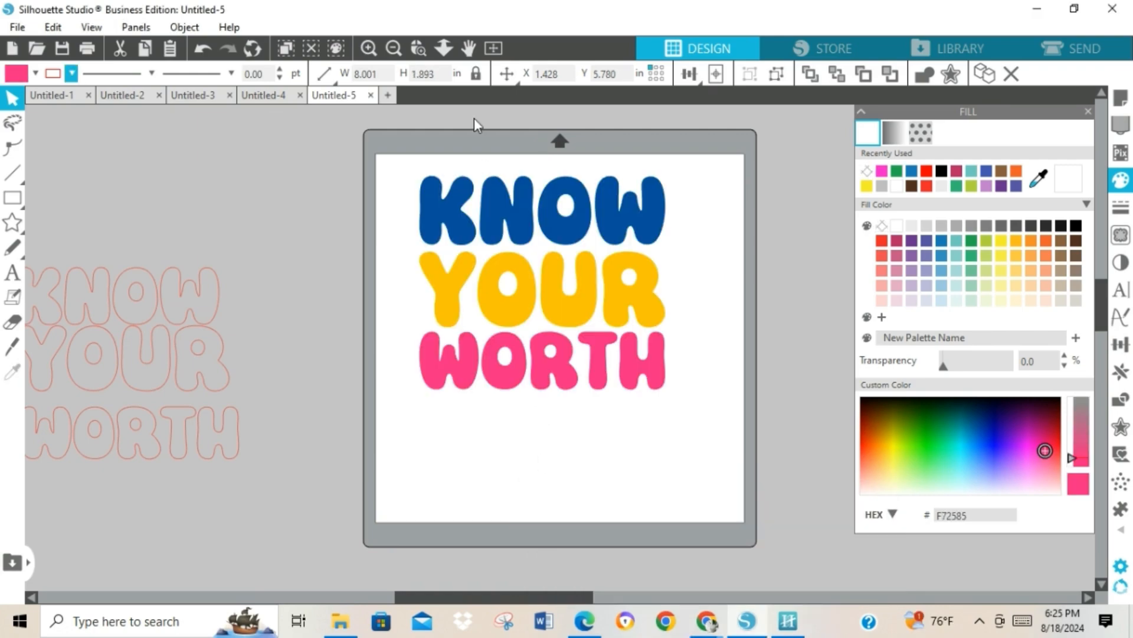
# - Stretch the three coloured words together to about 7.85 in tall and move them closer to the mat's centre
pyautogui.click(405, 174)
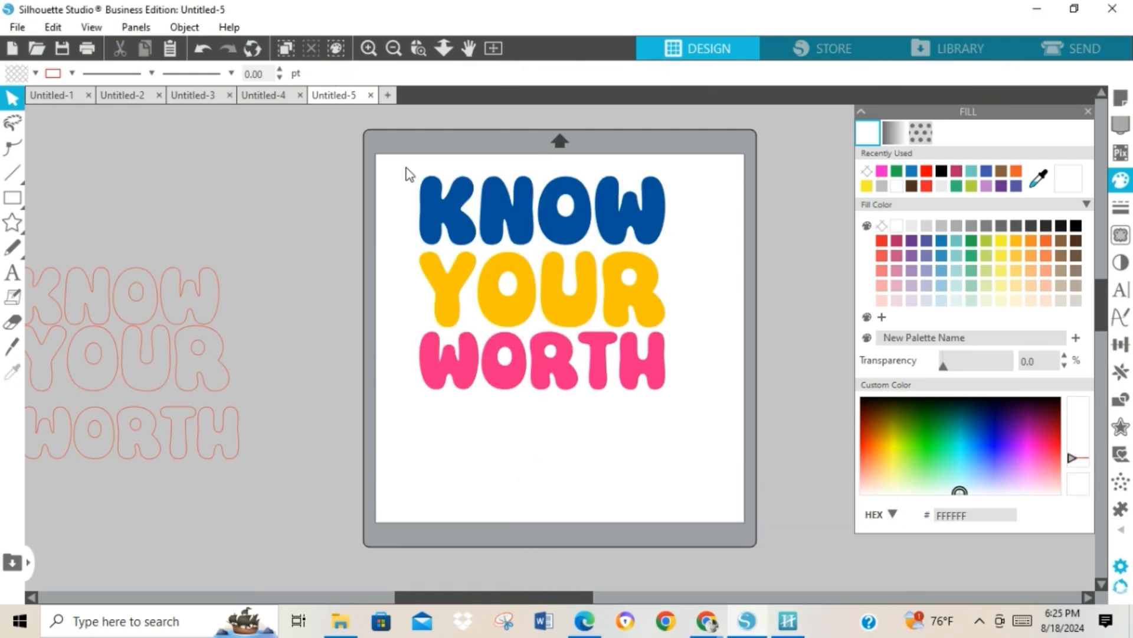
pyautogui.moveTo(401, 159); pyautogui.dragTo(707, 419)
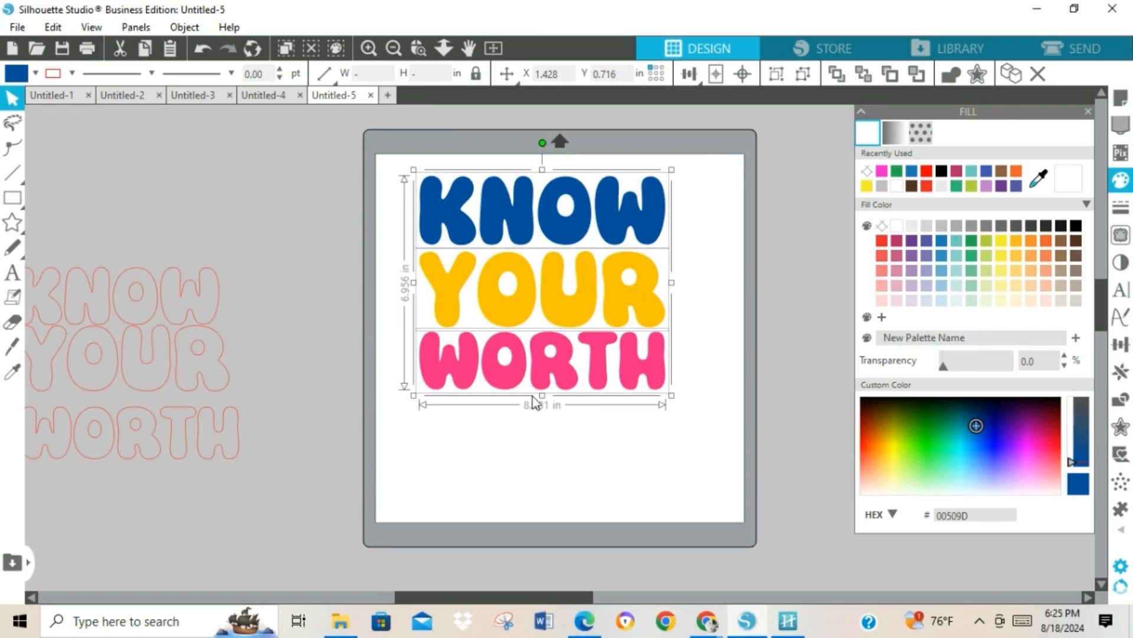
pyautogui.moveTo(541, 396); pyautogui.dragTo(542, 429)
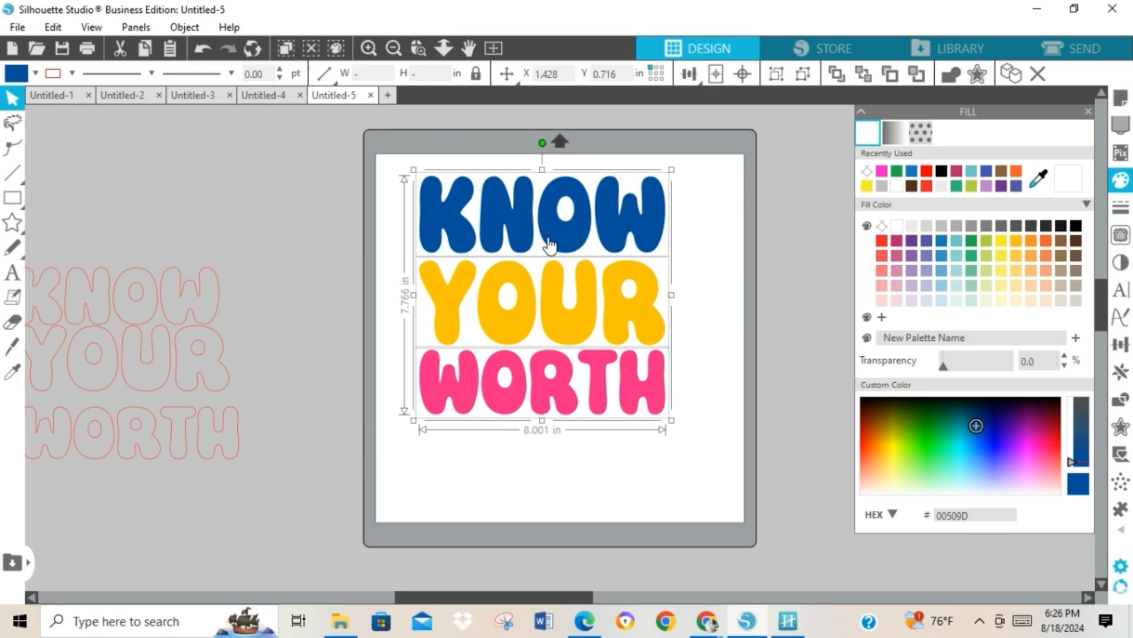
pyautogui.moveTo(549, 243)
pyautogui.mouseDown()
pyautogui.moveTo(558, 278)
pyautogui.moveTo(540, 262)
pyautogui.moveTo(549, 246)
pyautogui.mouseUp()
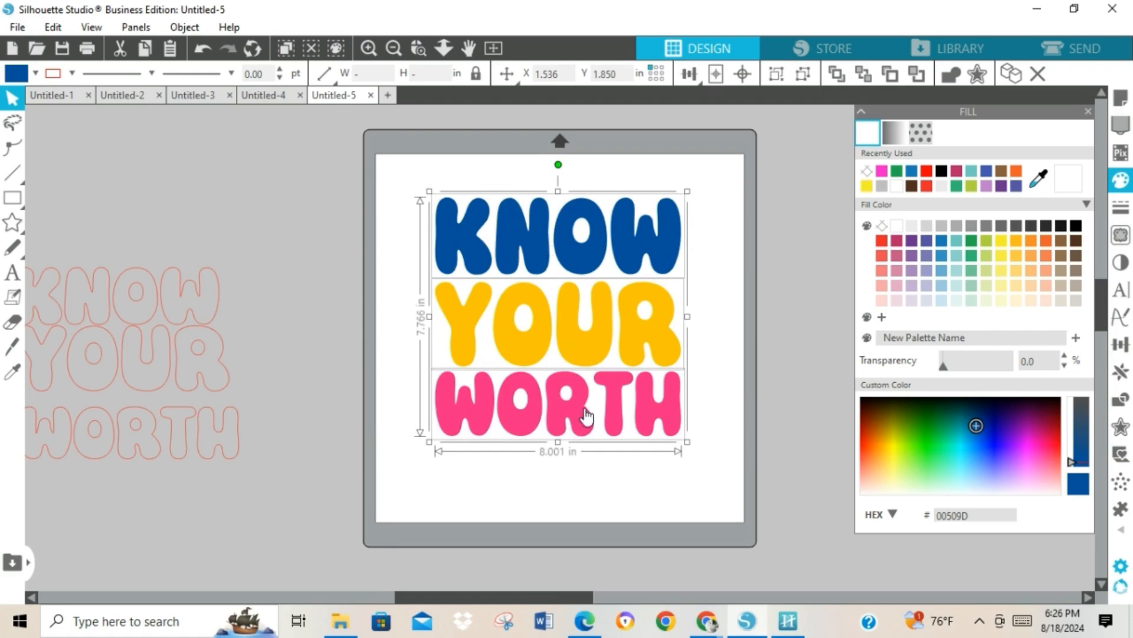
pyautogui.moveTo(558, 440); pyautogui.dragTo(556, 448)
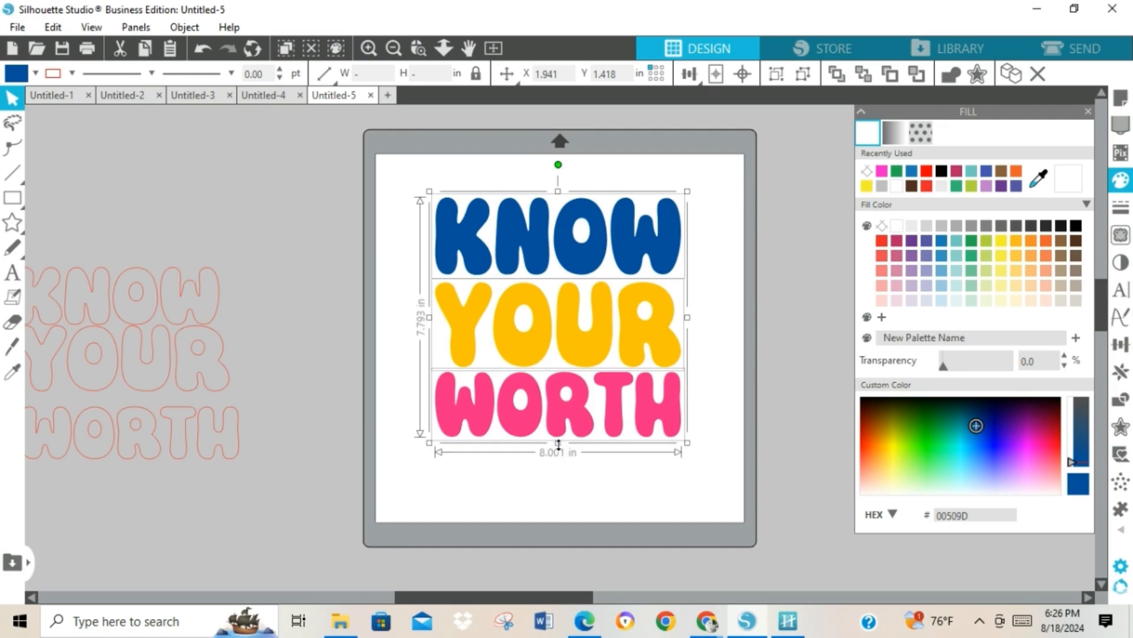
pyautogui.moveTo(559, 446); pyautogui.dragTo(560, 447)
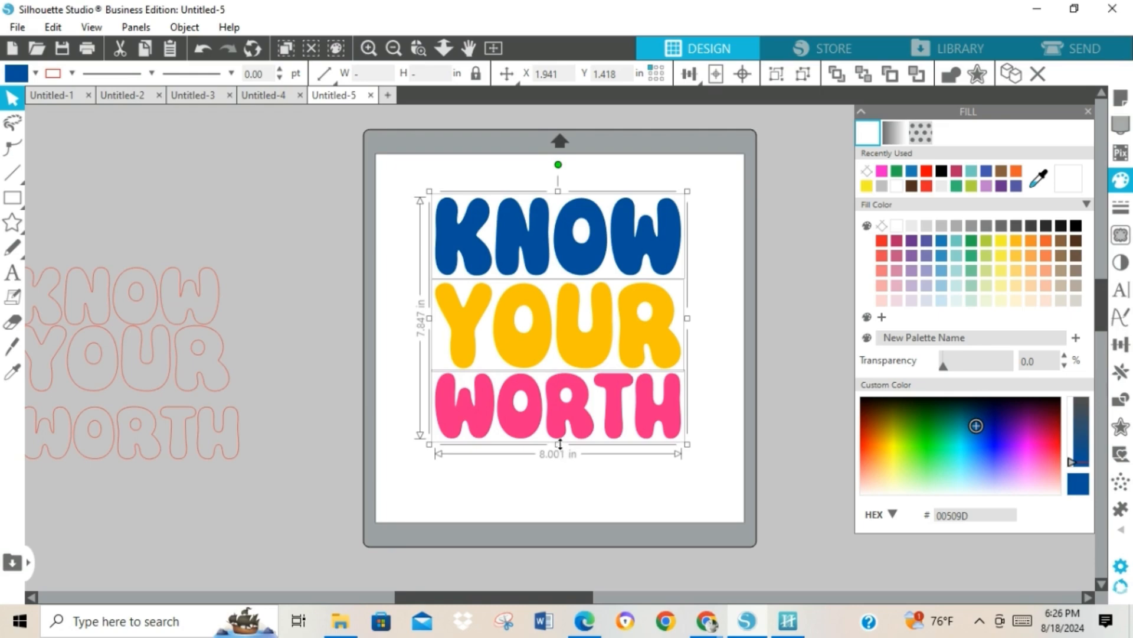
# - Collapse the fill settings and start a Warp on the three selected words together
pyautogui.click(864, 113)
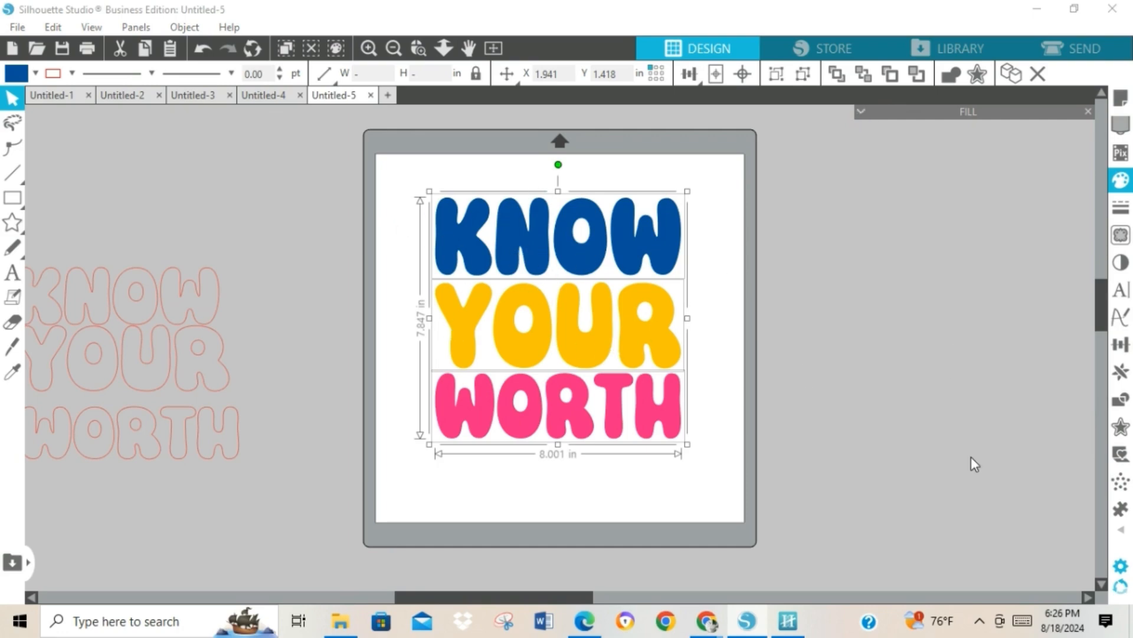
pyautogui.click(1125, 530)
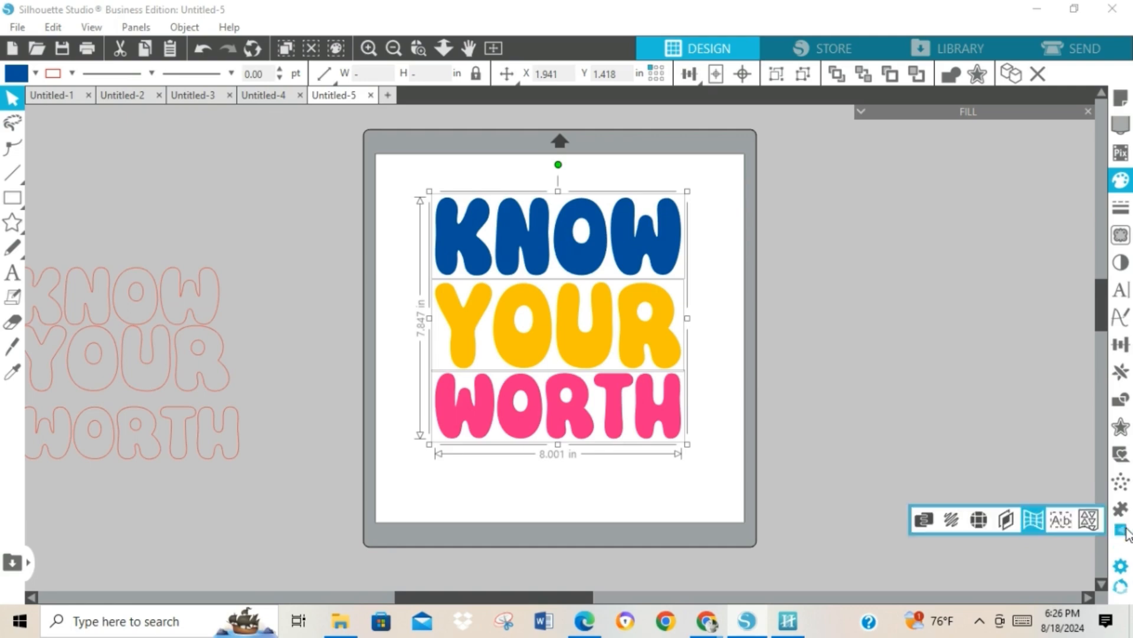
pyautogui.click(1034, 521)
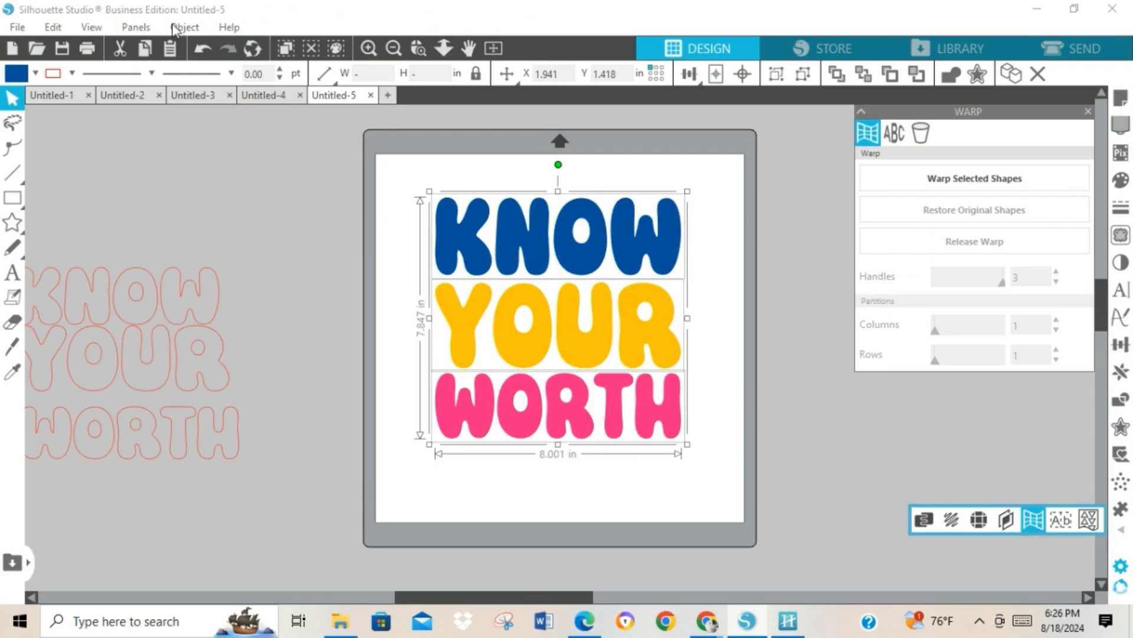
pyautogui.click(141, 27)
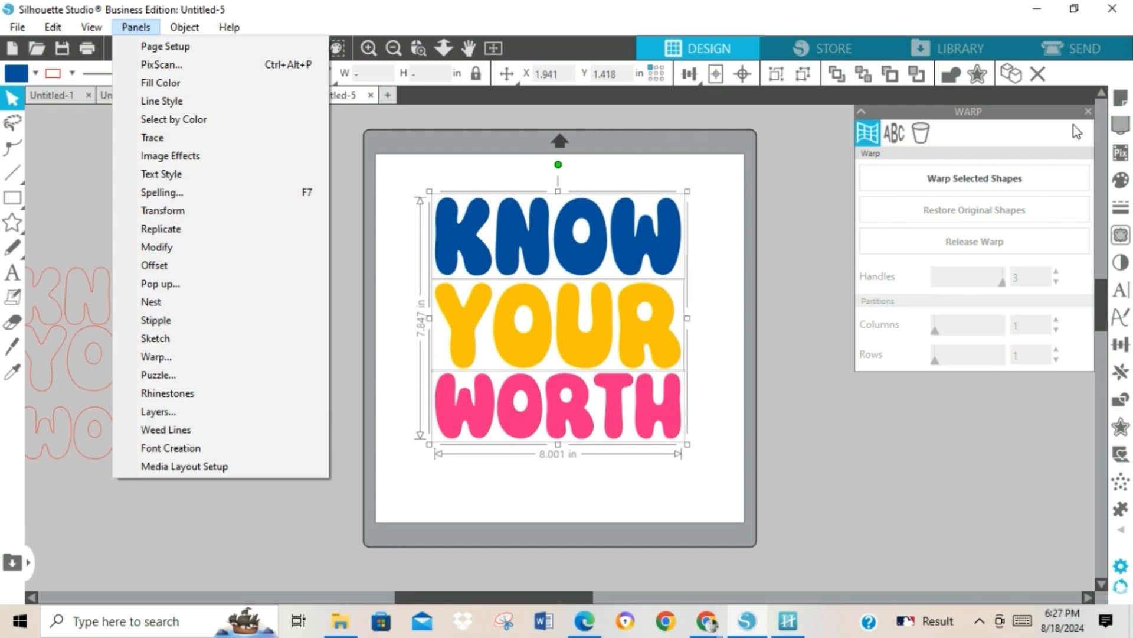
pyautogui.click(983, 186)
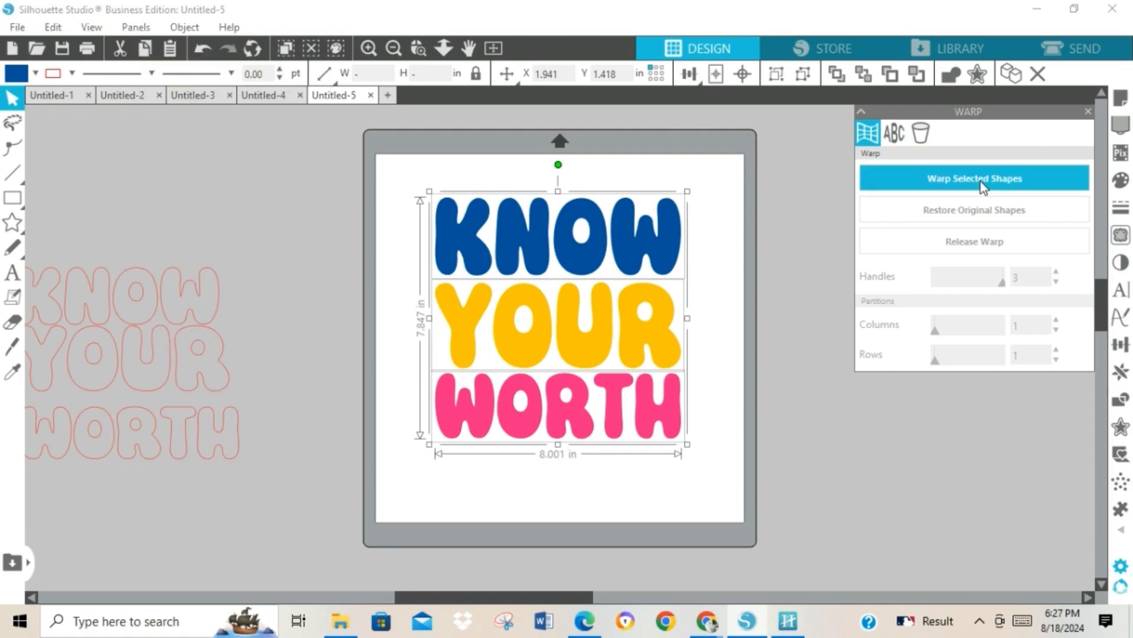
pyautogui.click(983, 186)
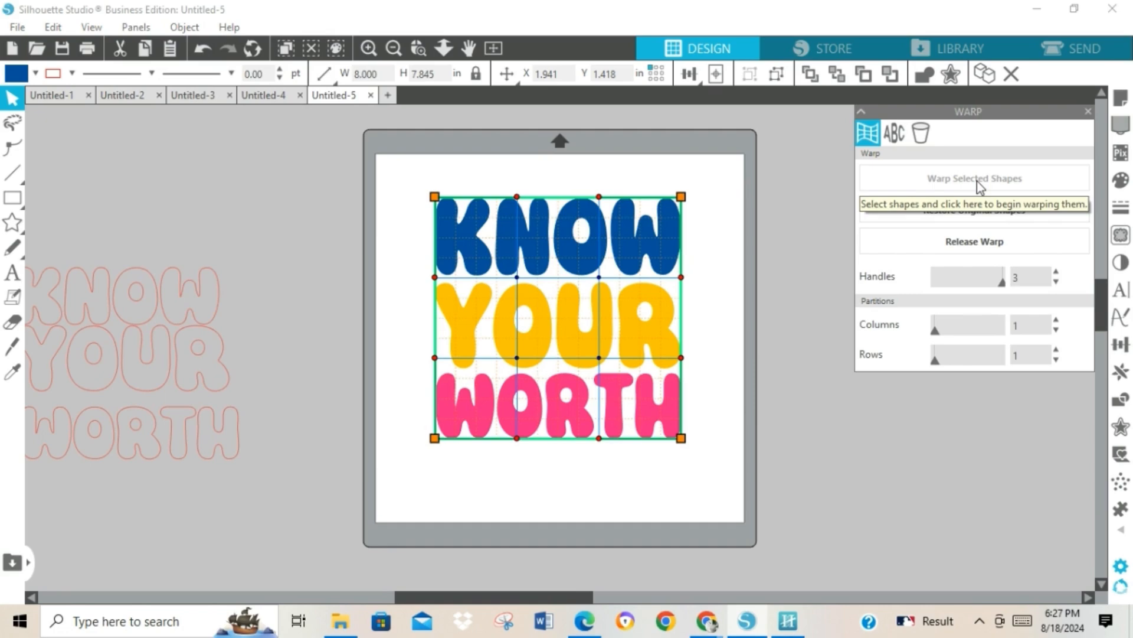
# - Examine the warp grid and its interior points over the three stacked words on the mat
pyautogui.scroll(1, 650, 343)
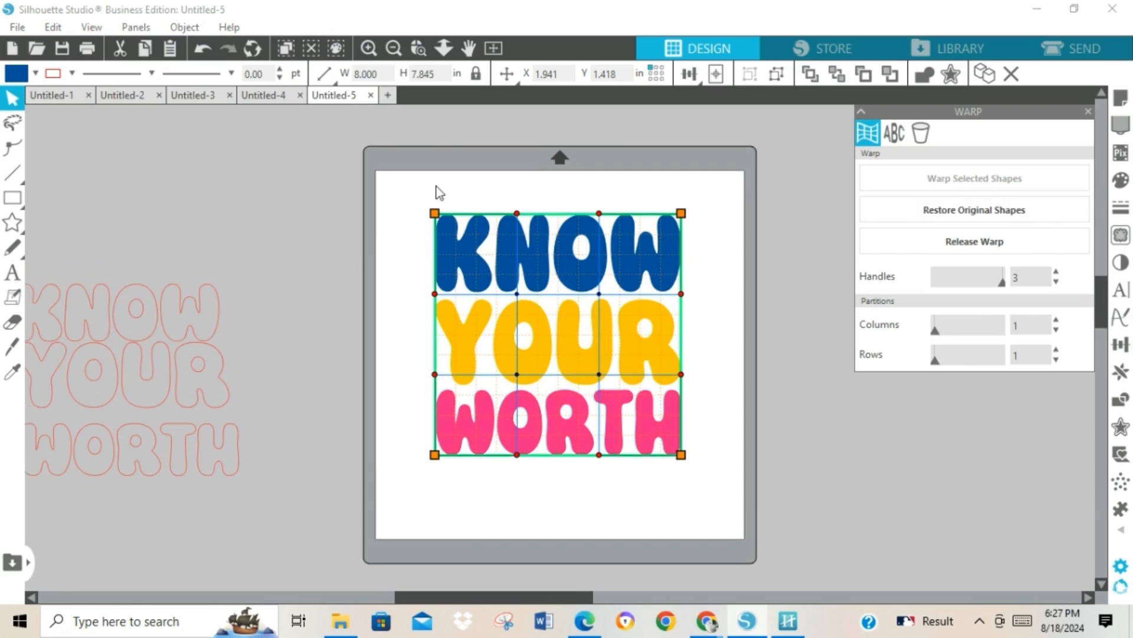
pyautogui.click(417, 48)
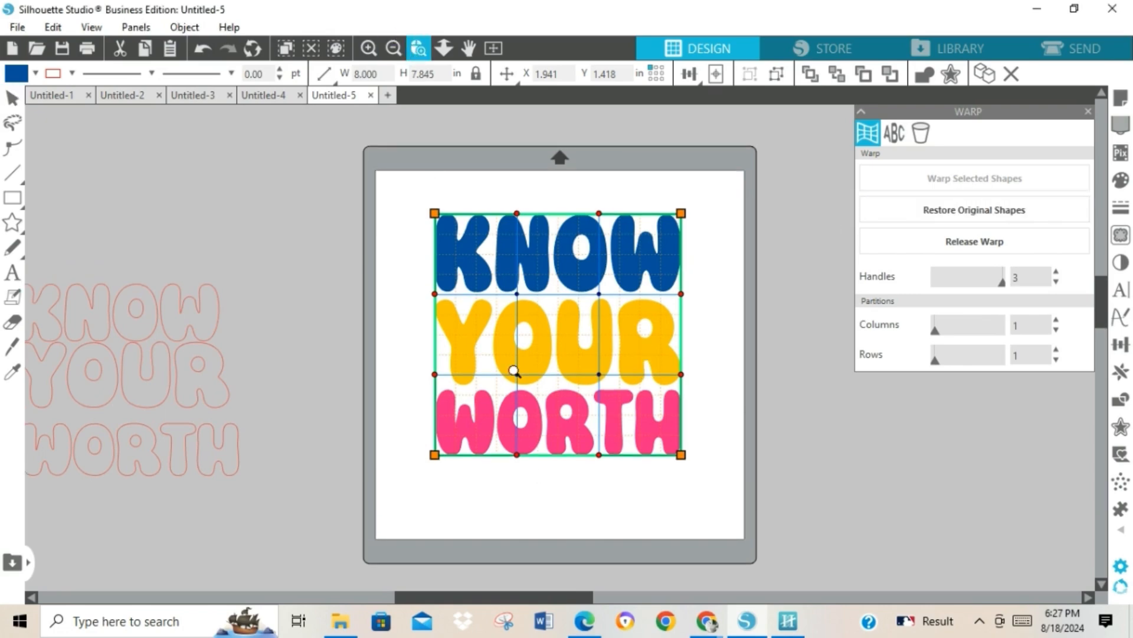
pyautogui.click(511, 342)
pyautogui.scroll(-3, 490, 298)
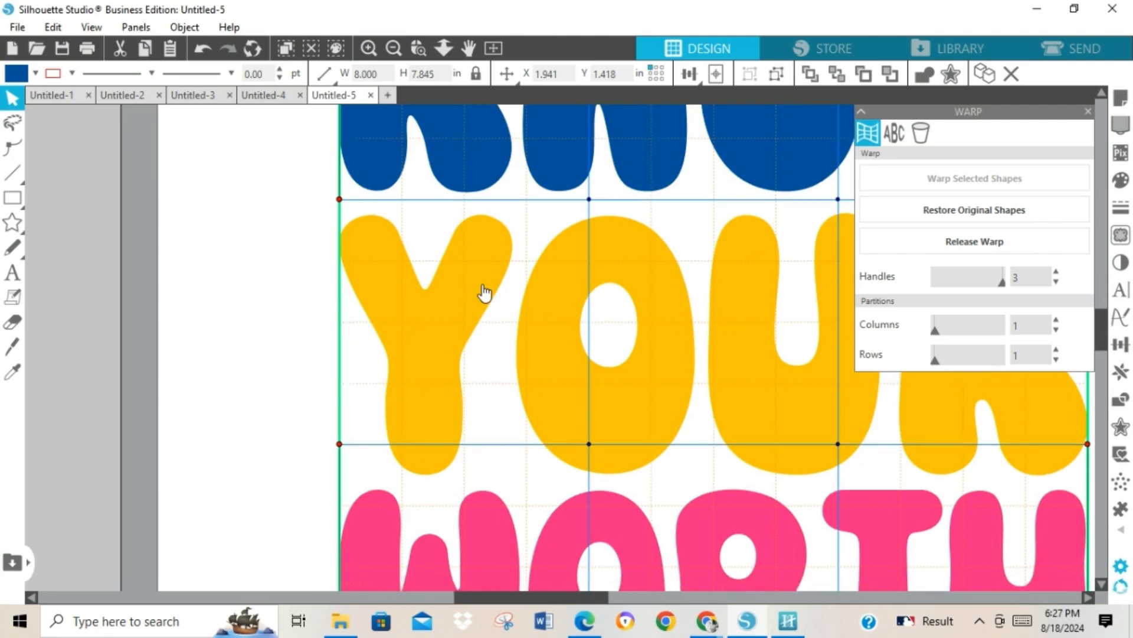
pyautogui.click(394, 48)
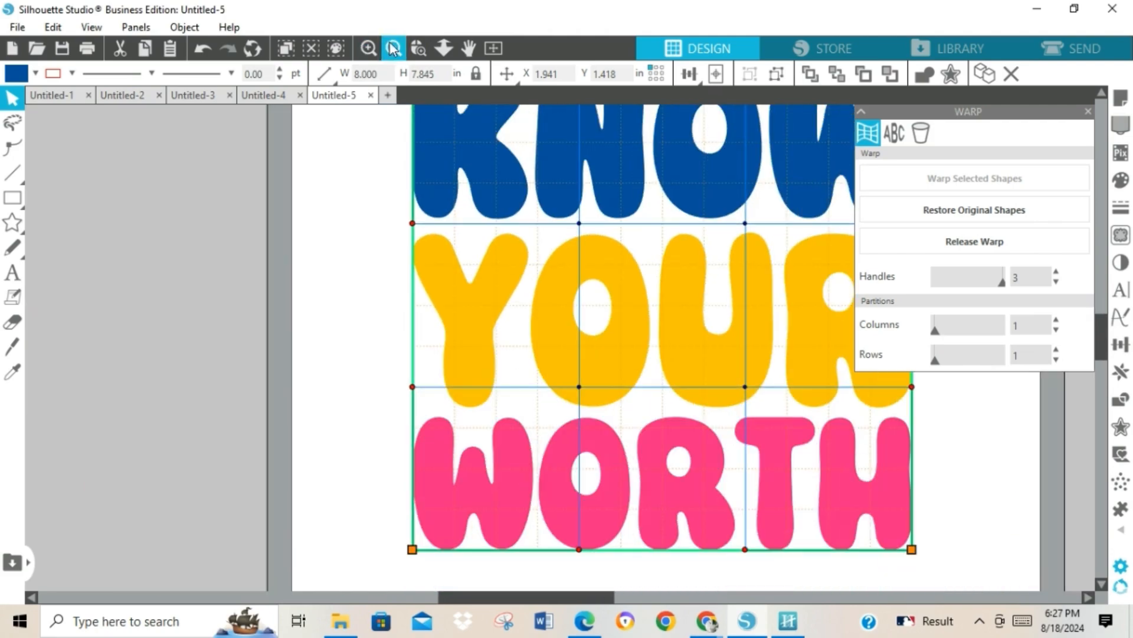
pyautogui.click(1088, 597)
pyautogui.click(1088, 598)
pyautogui.click(1088, 597)
pyautogui.click(1088, 597)
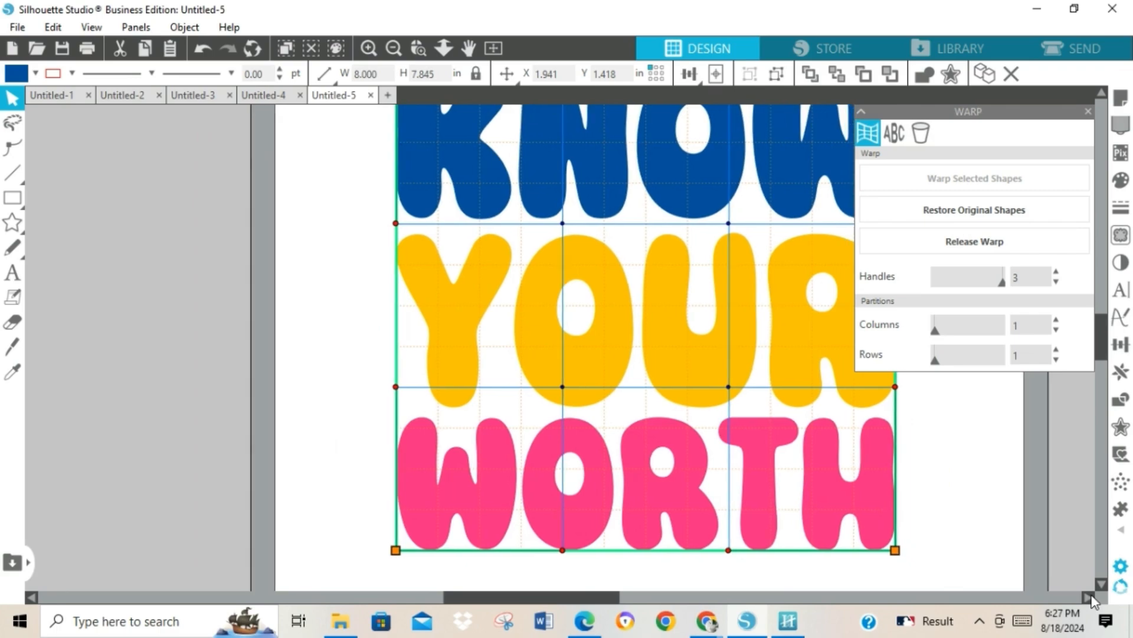
pyautogui.click(1088, 597)
pyautogui.scroll(-1, 675, 307)
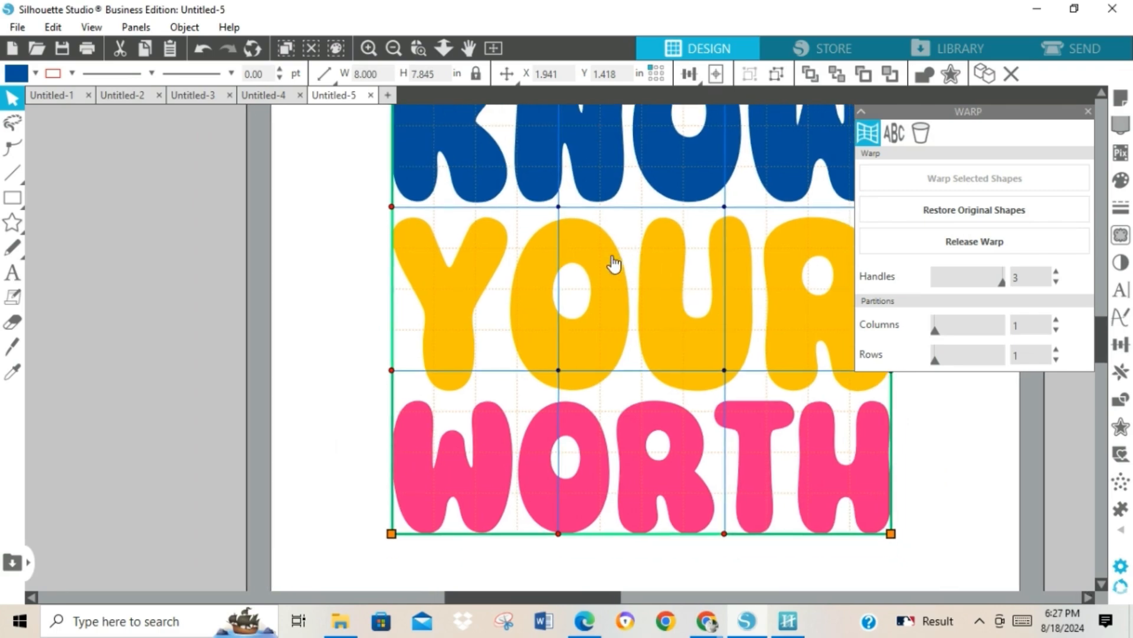
pyautogui.click(397, 51)
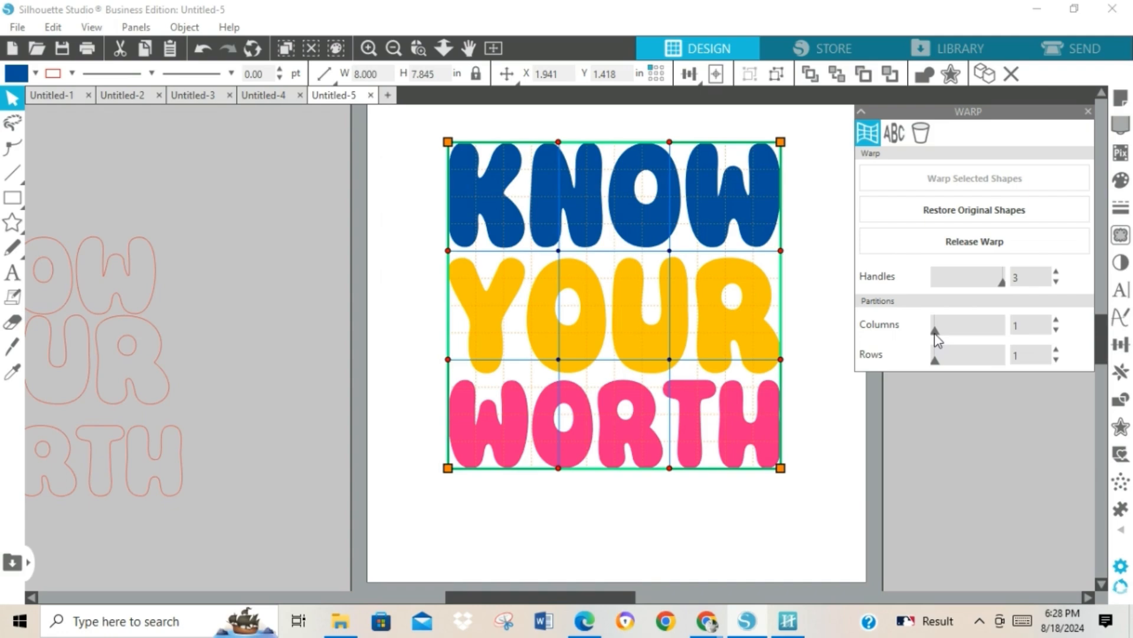
# - Try three column partitions on the warp grid, and restore a single column
pyautogui.click(1057, 321)
pyautogui.click(1057, 320)
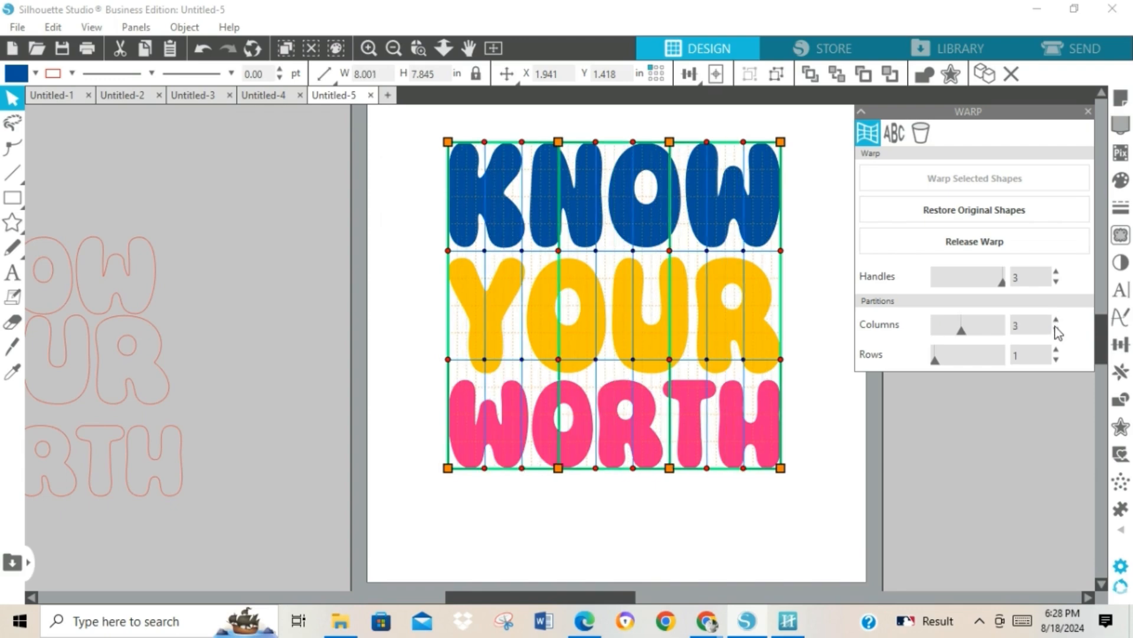
pyautogui.click(1056, 330)
pyautogui.click(1057, 331)
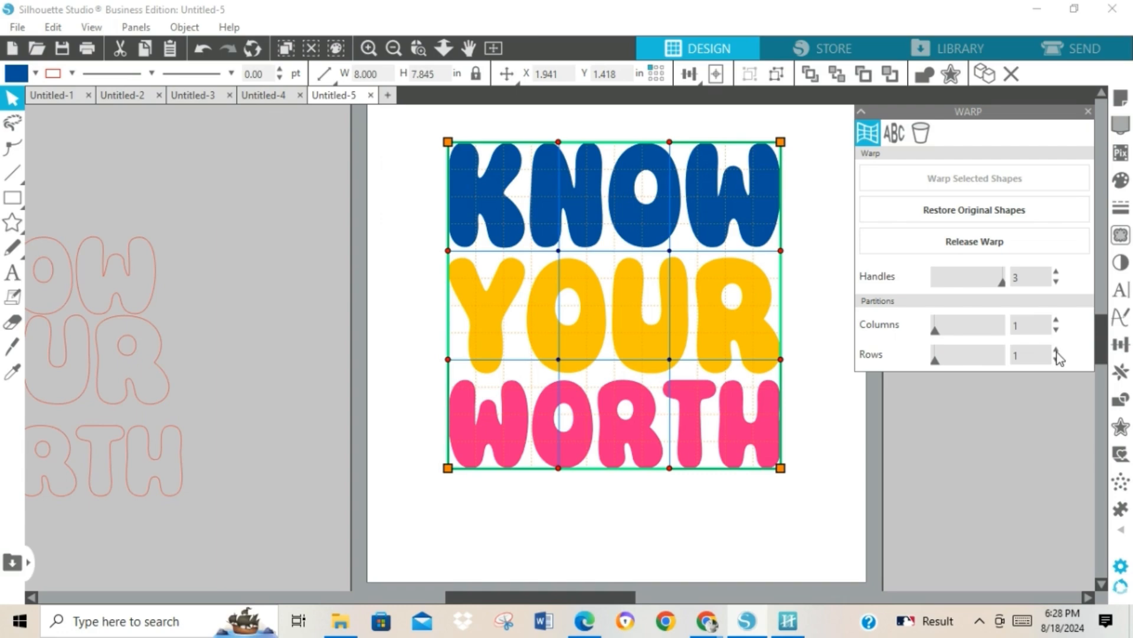
# - Try five row partitions on the warp grid, and restore a single row
pyautogui.click(1056, 350)
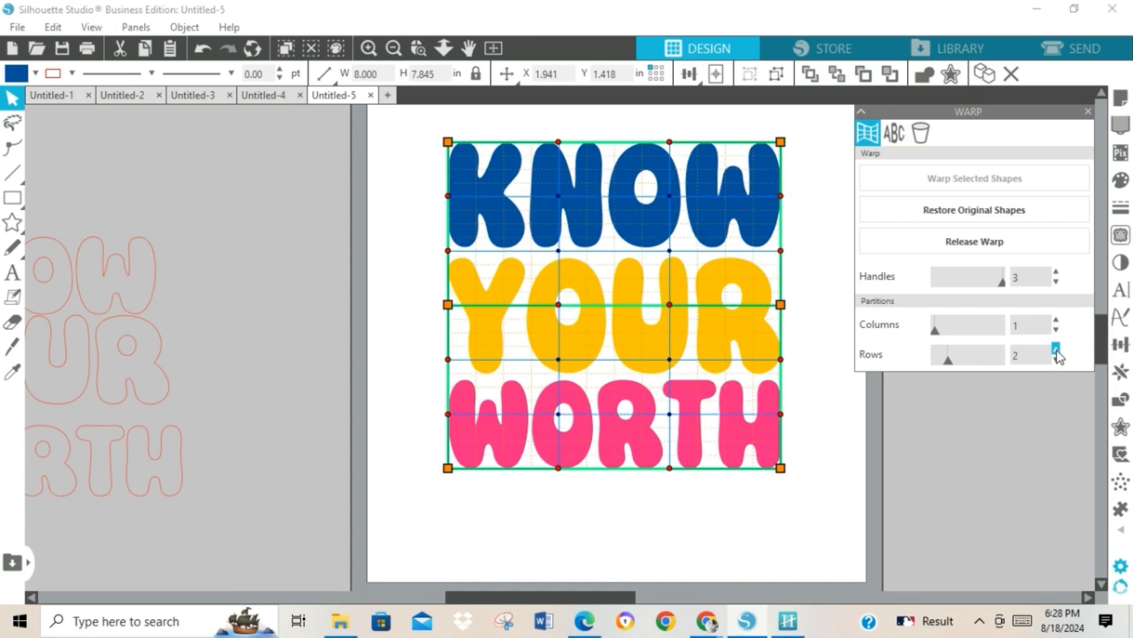
pyautogui.click(1056, 350)
pyautogui.click(1056, 350)
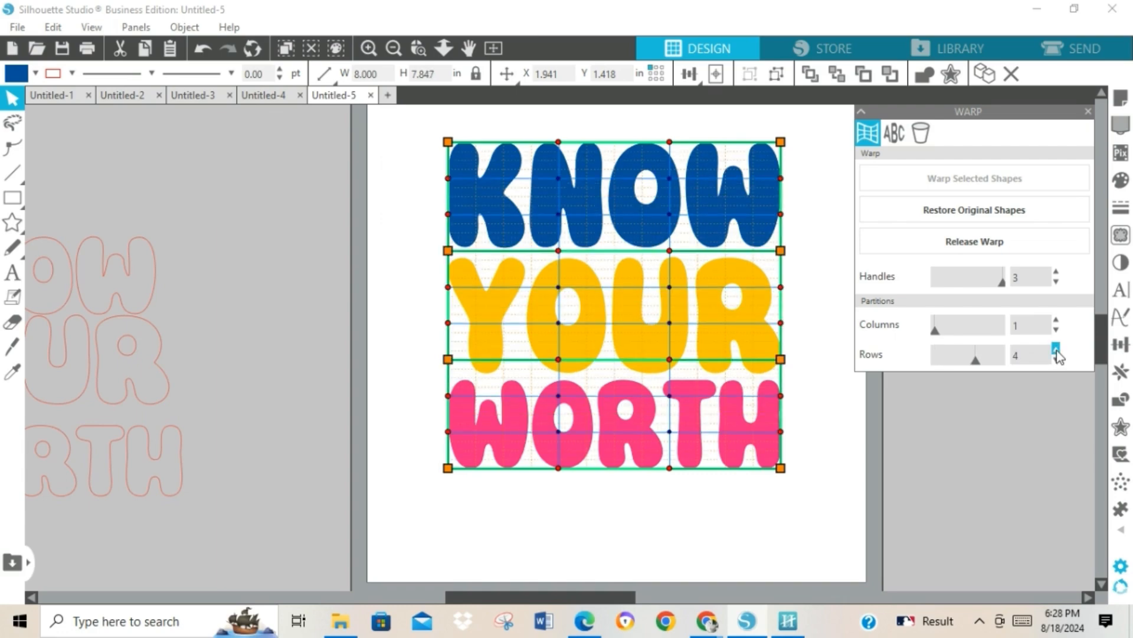
pyautogui.click(1056, 350)
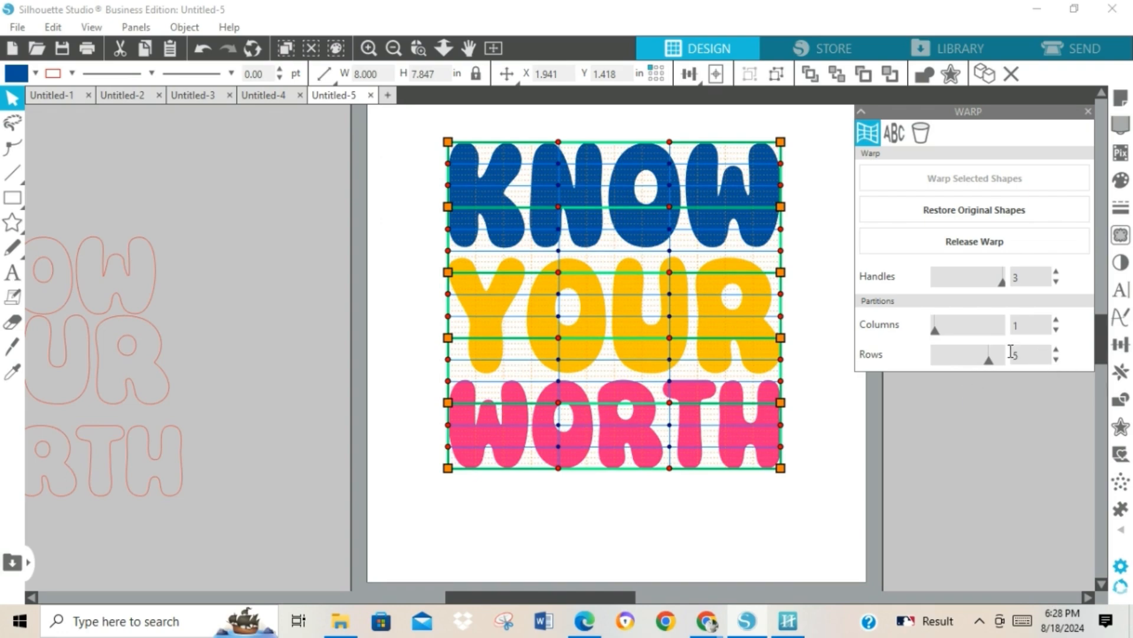
pyautogui.click(1056, 360)
pyautogui.click(1057, 360)
pyautogui.click(1056, 360)
pyautogui.click(1057, 360)
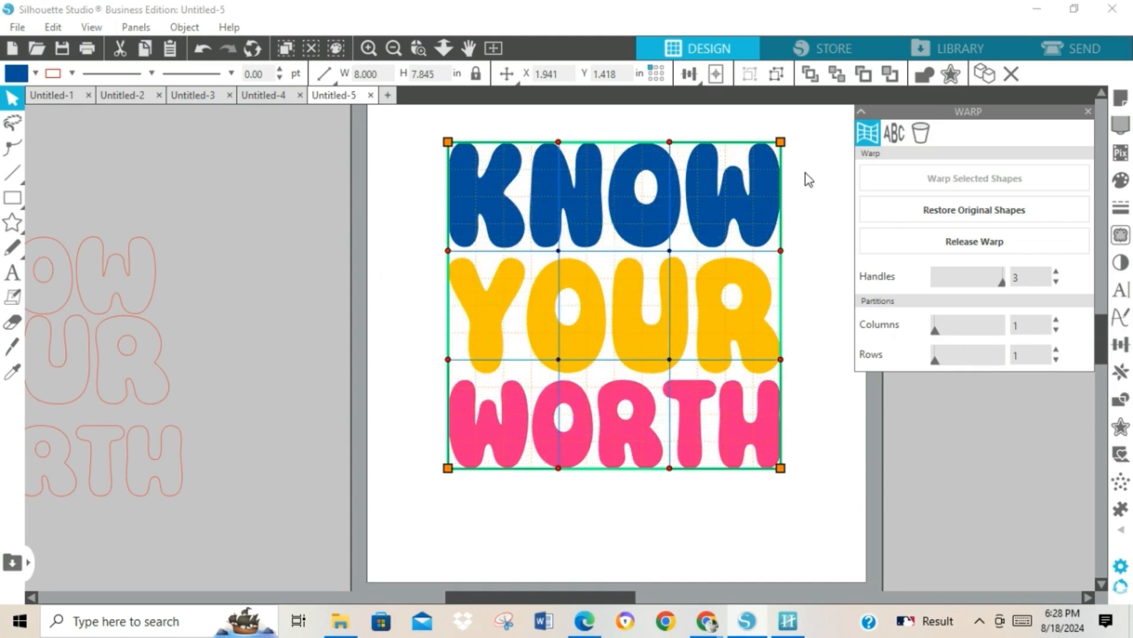
# - Inspect the interior warp points between the words and collapse the Warp settings to uncover the grid
pyautogui.click(891, 240)
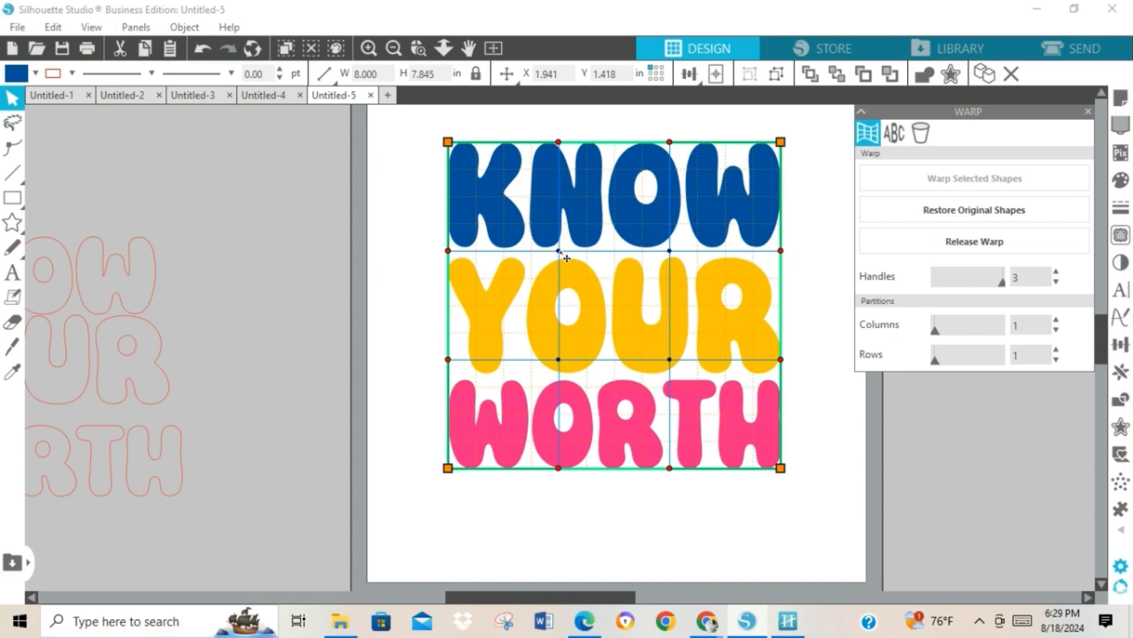
pyautogui.scroll(1, 672, 263)
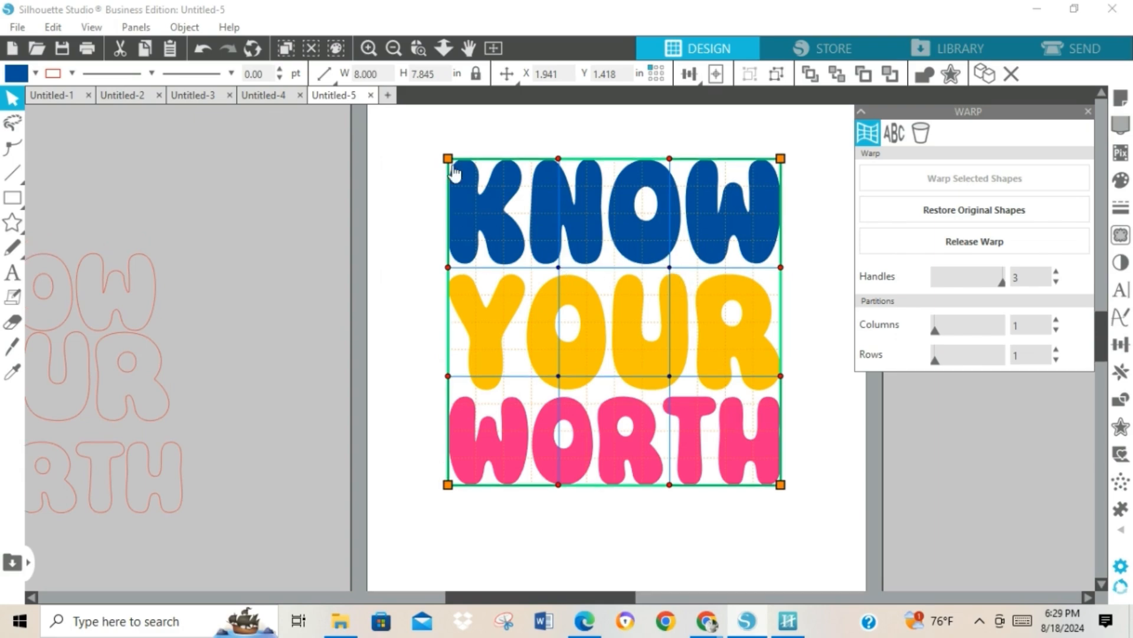
pyautogui.click(418, 47)
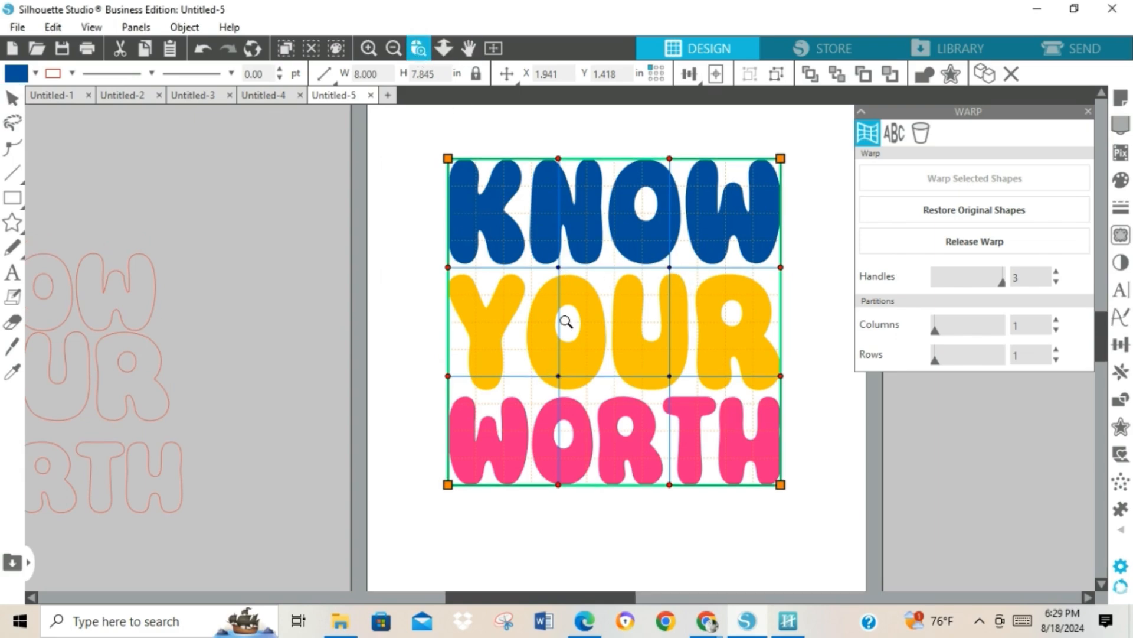
pyautogui.click(561, 271)
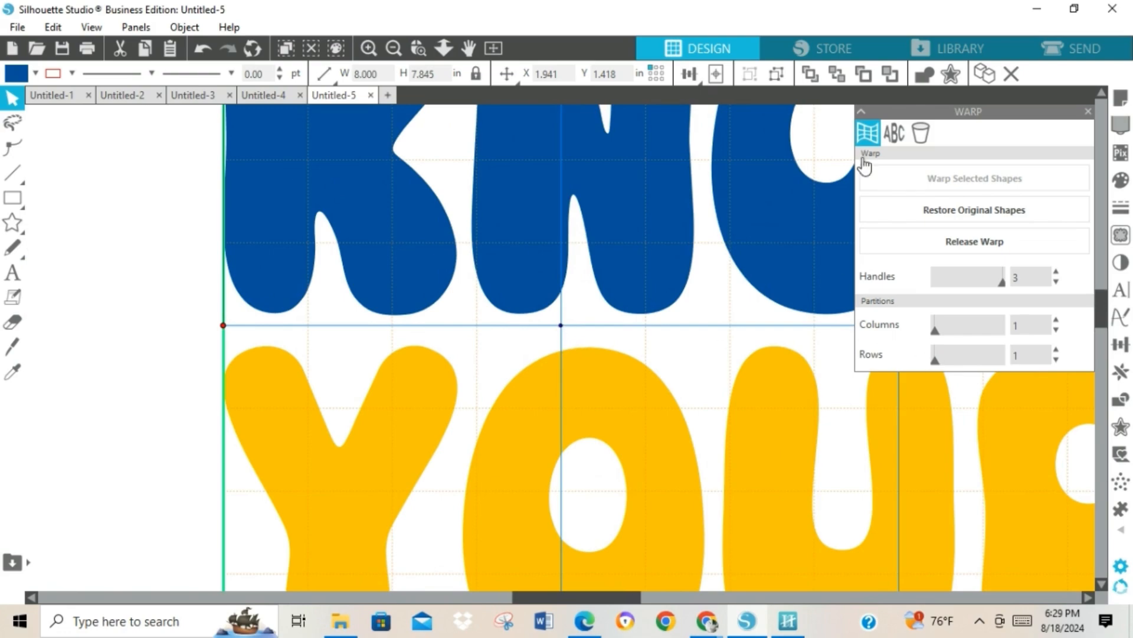
pyautogui.click(862, 111)
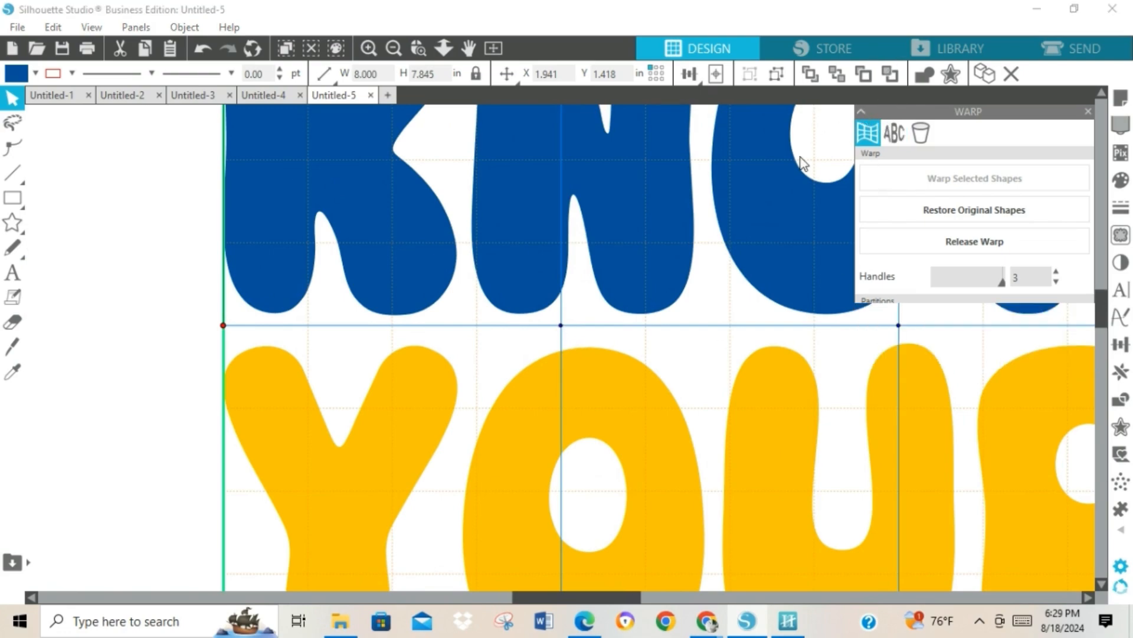
pyautogui.click(394, 48)
pyautogui.click(395, 48)
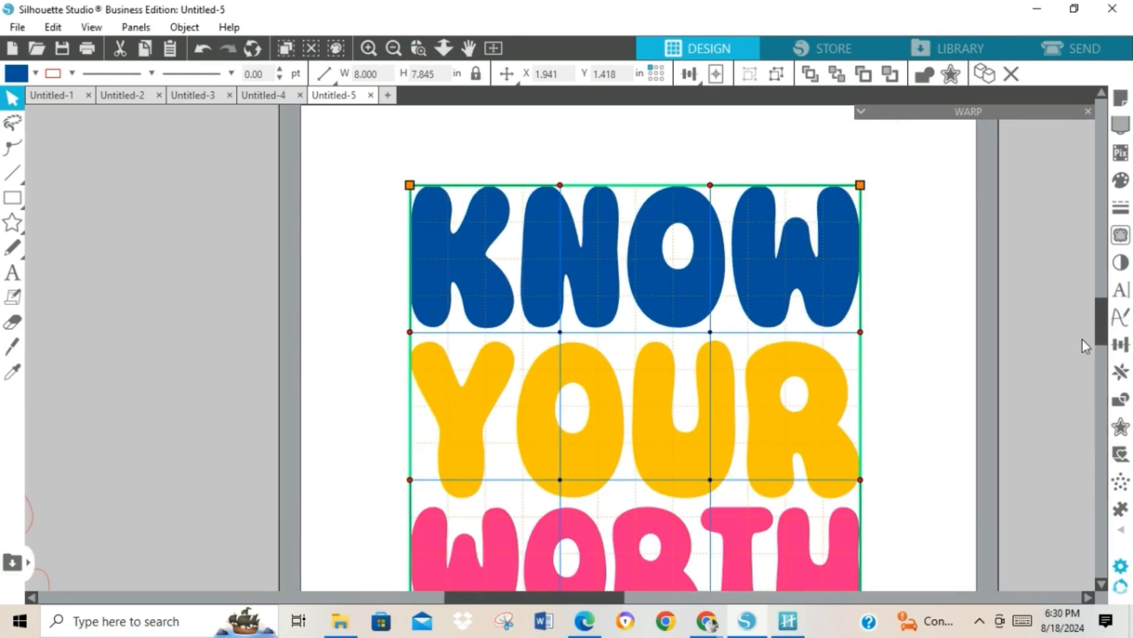
pyautogui.click(1101, 585)
pyautogui.click(1100, 584)
pyautogui.click(1101, 584)
pyautogui.click(1101, 584)
pyautogui.click(1101, 584)
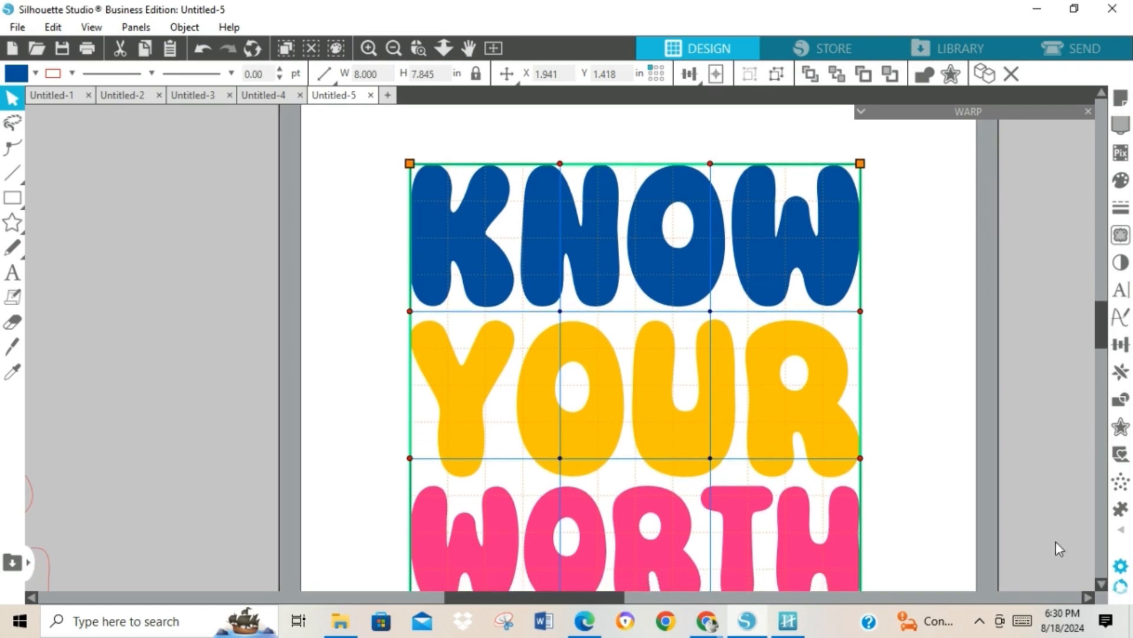
pyautogui.scroll(-1, 552, 136)
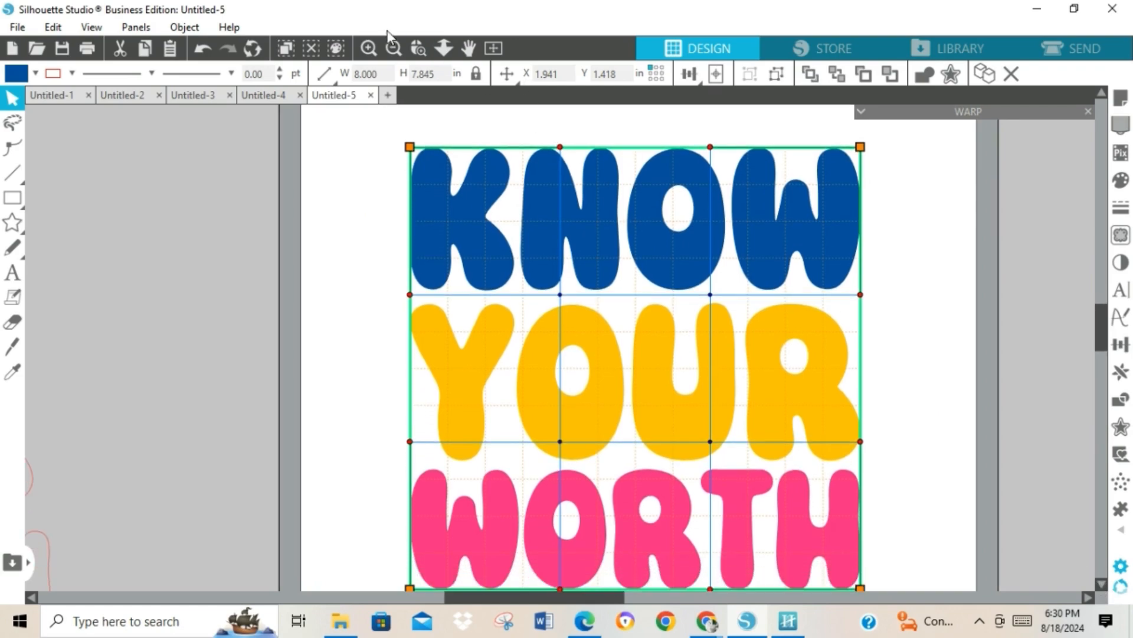
pyautogui.click(392, 49)
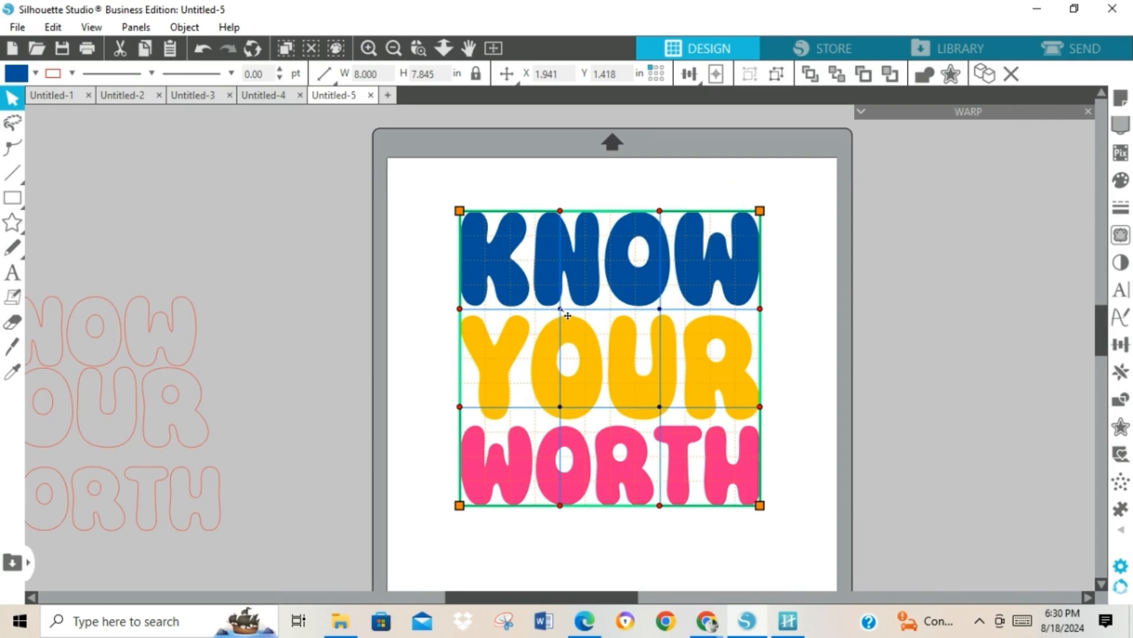
# - Wave the words by pulling the left interior warp points up, the upper one past the grid, and the right ones down, the lower one past the grid
pyautogui.moveTo(567, 315); pyautogui.dragTo(554, 127)
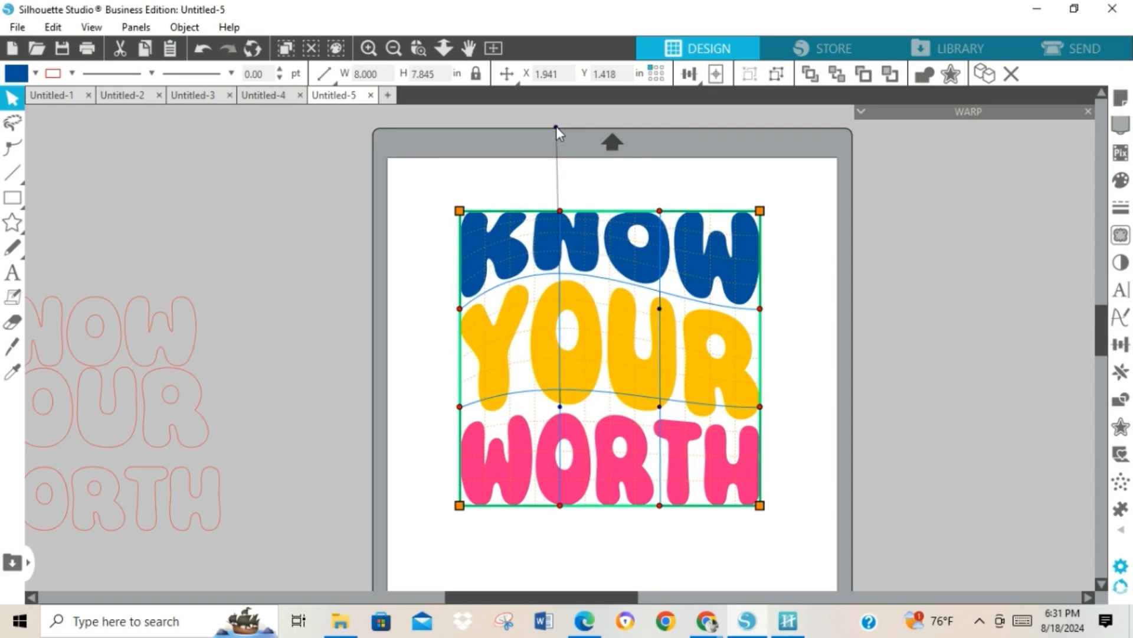
pyautogui.moveTo(556, 127); pyautogui.dragTo(559, 124)
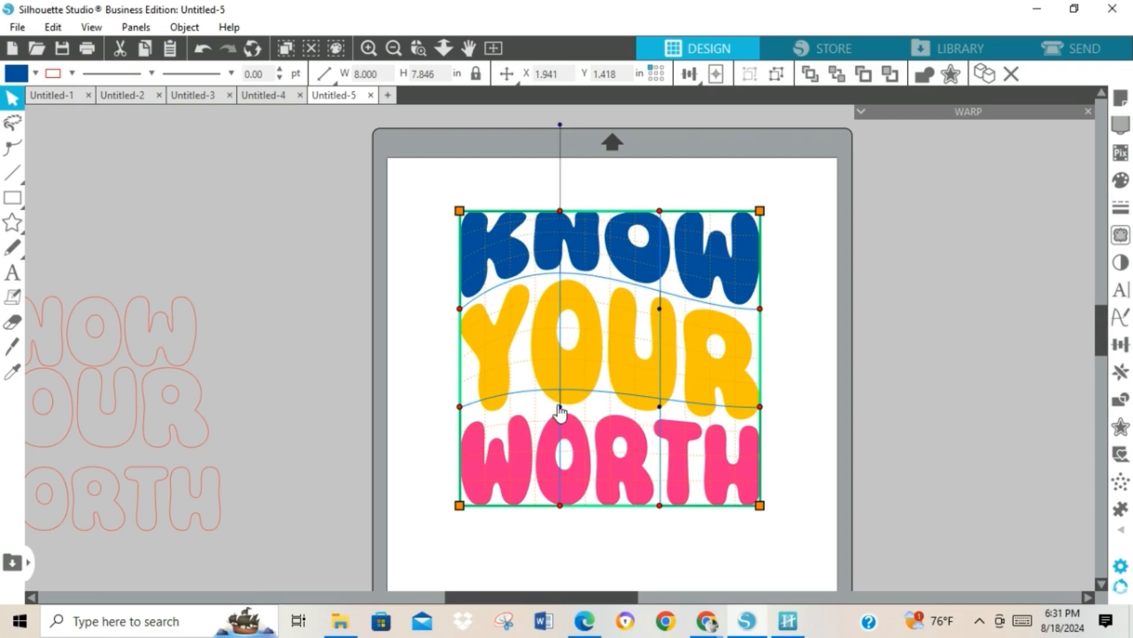
pyautogui.moveTo(560, 406); pyautogui.dragTo(561, 260)
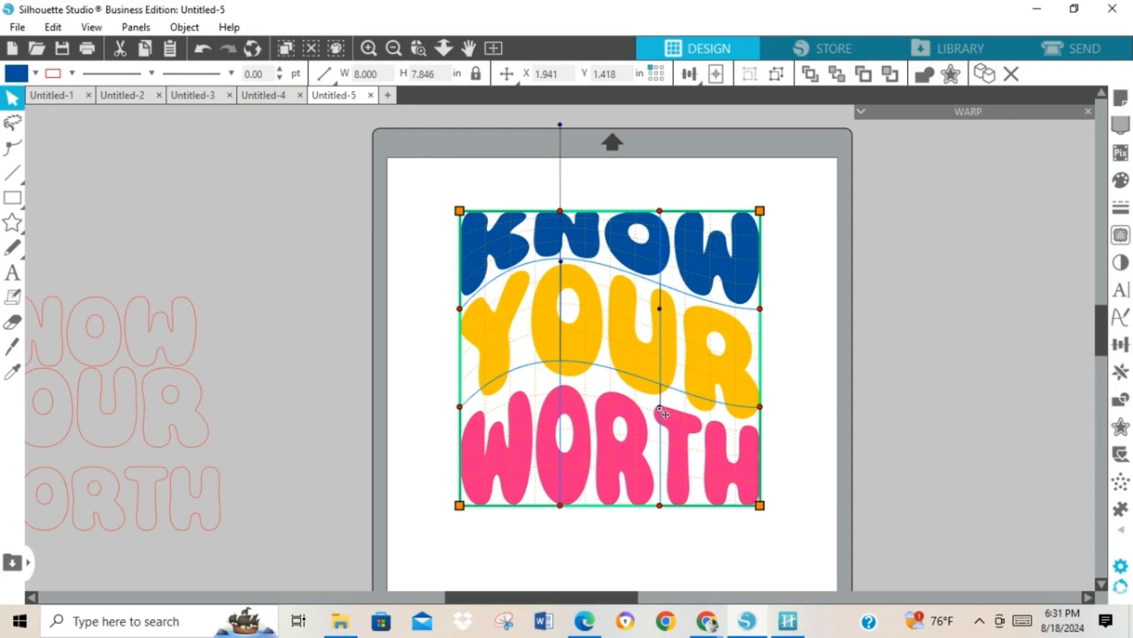
pyautogui.moveTo(666, 415); pyautogui.dragTo(658, 587)
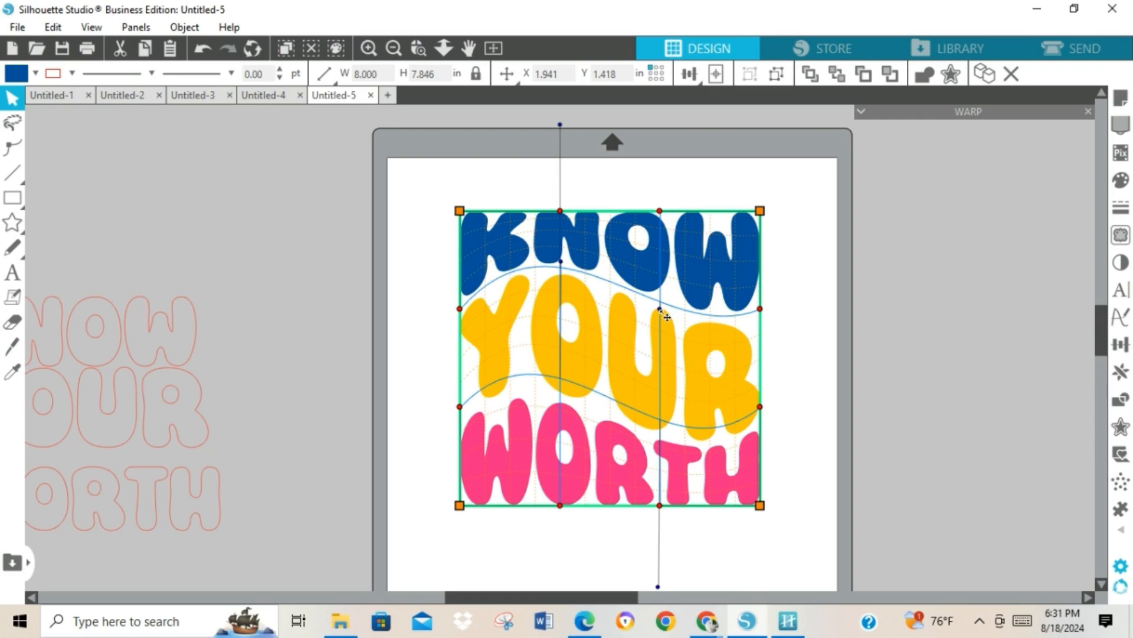
pyautogui.moveTo(662, 359); pyautogui.dragTo(659, 443)
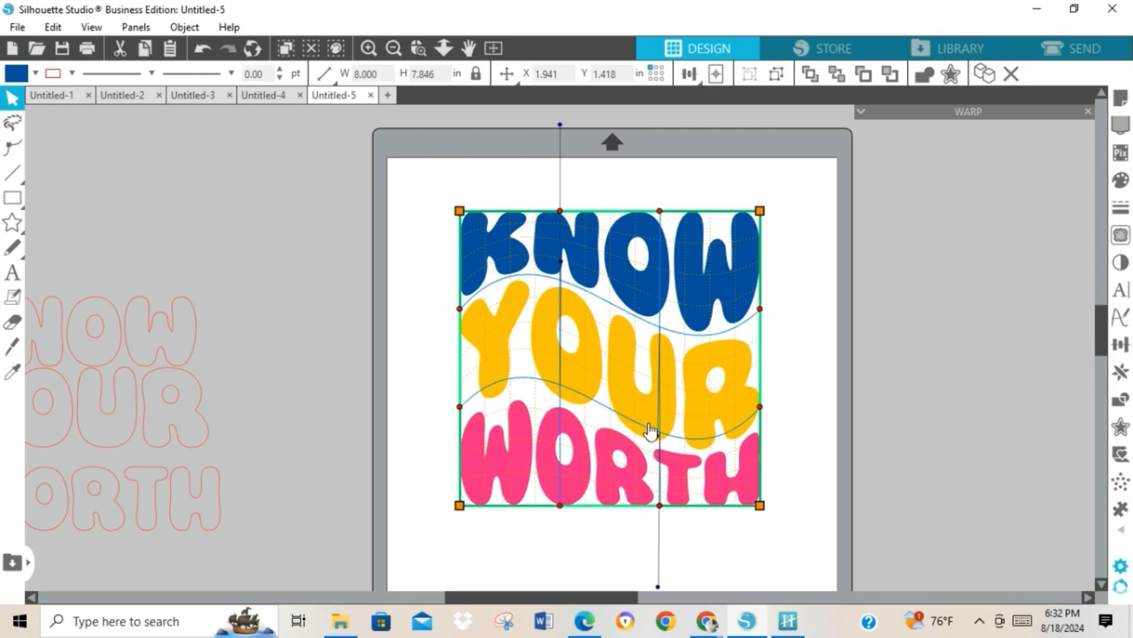
# - Finish the warp, select the three wavy words together and convert them to paths
pyautogui.rightClick(598, 280)
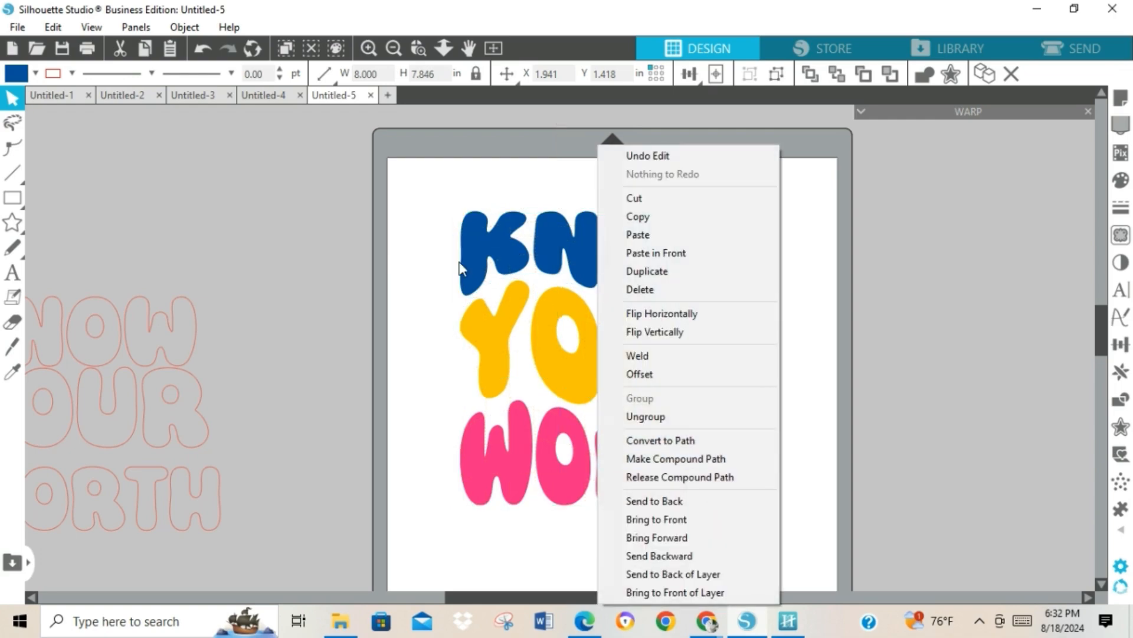
pyautogui.click(452, 202)
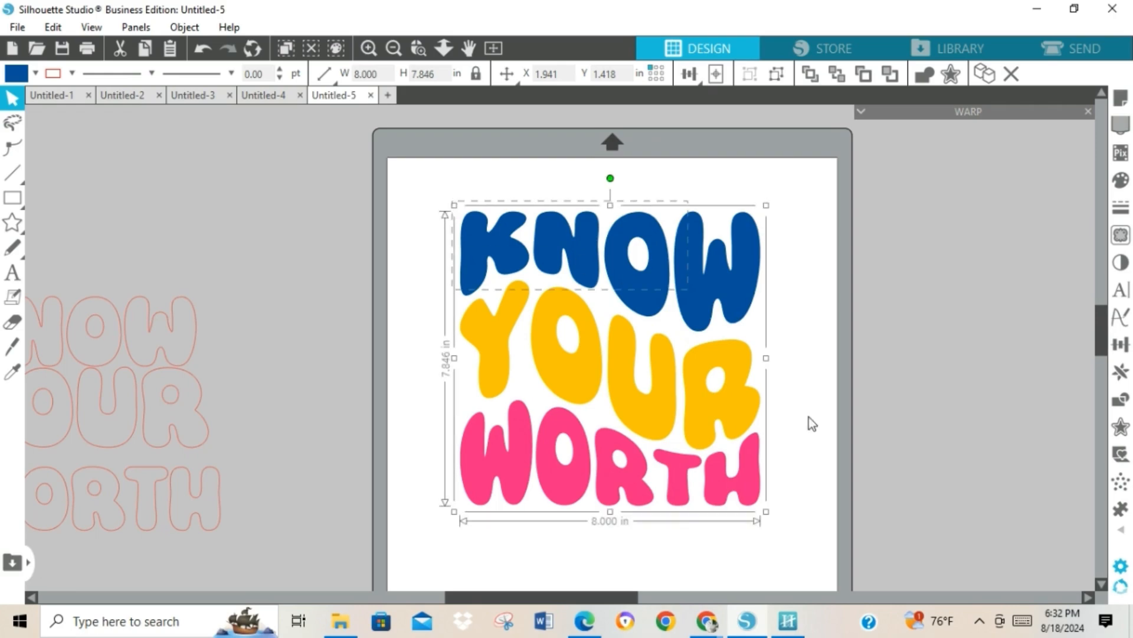
pyautogui.rightClick(605, 362)
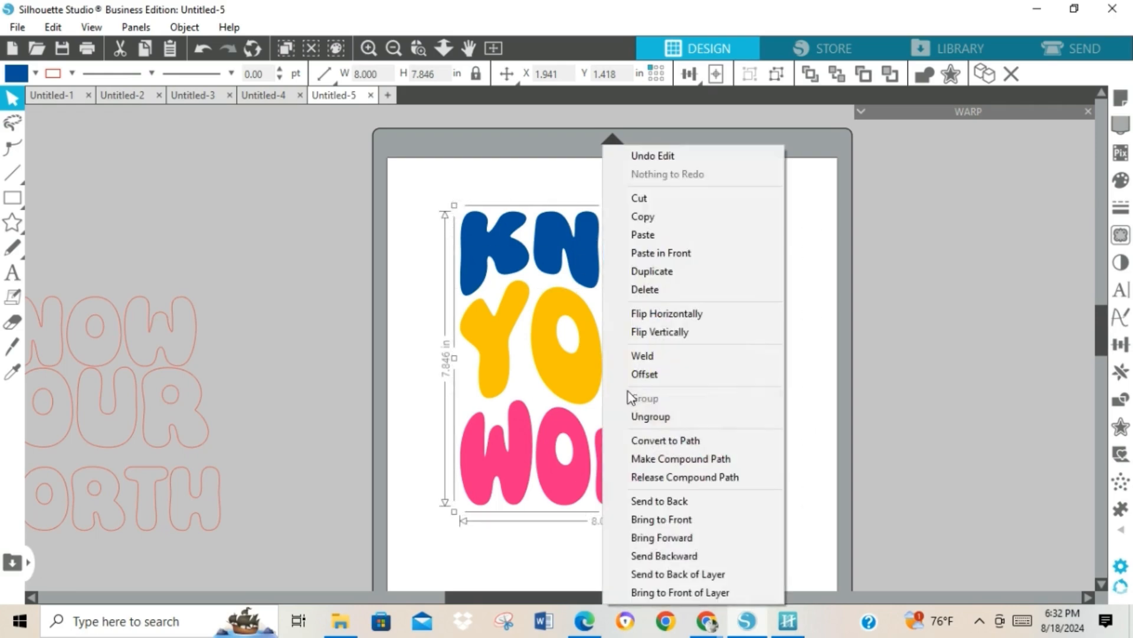
pyautogui.click(649, 439)
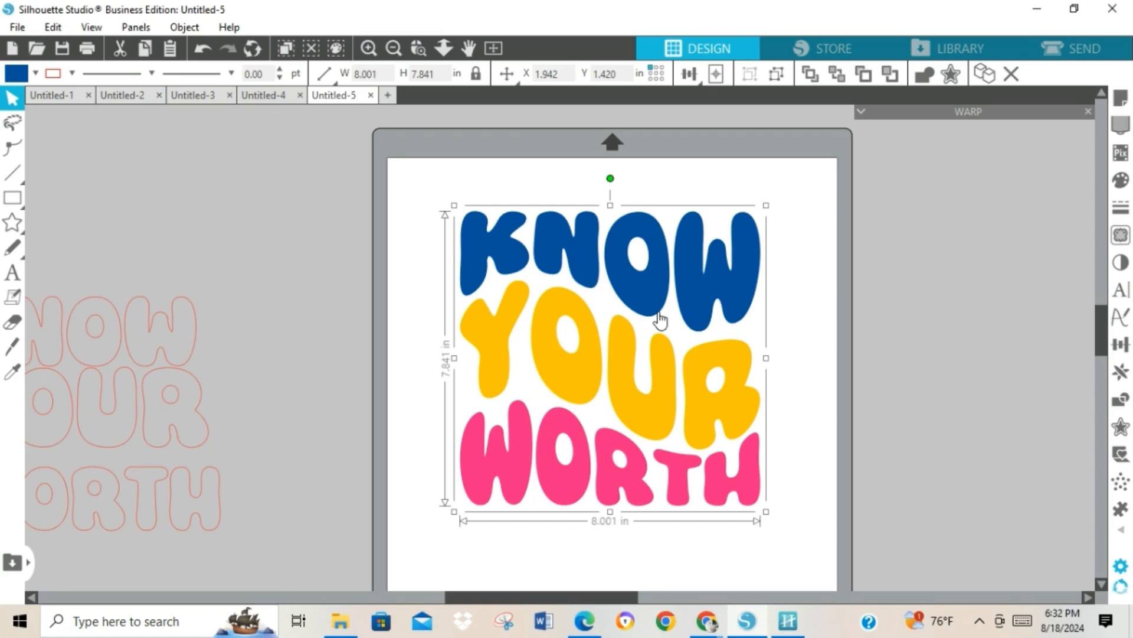
# - Make a copy of the warped design and place it off the mat, below the outlined words
pyautogui.press('i')
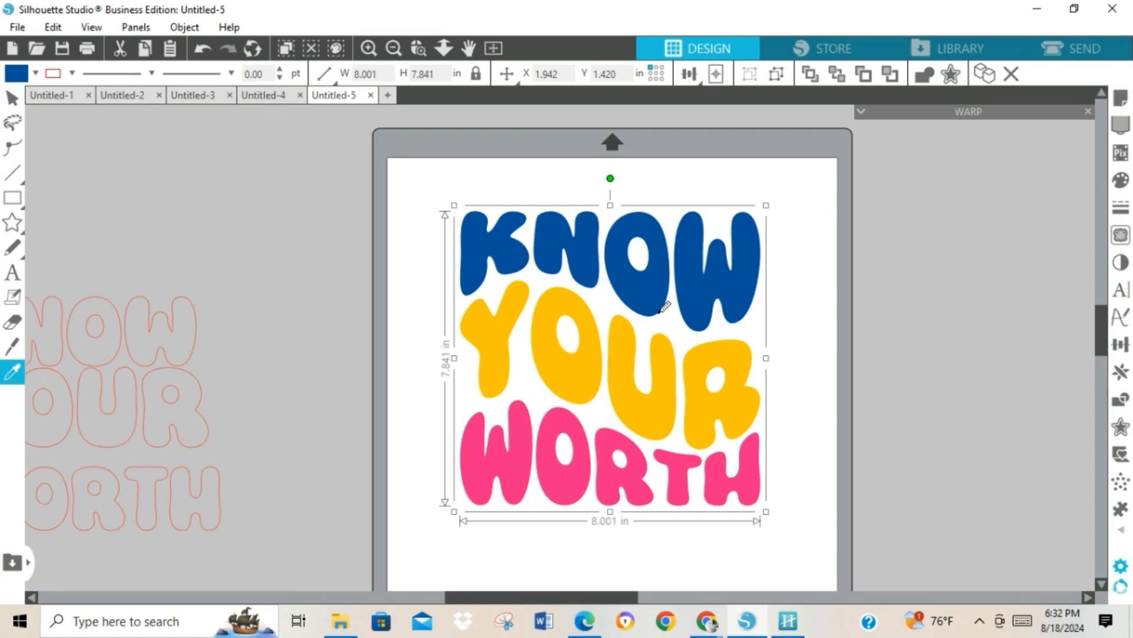
pyautogui.hotkey('ctrl', 'v')
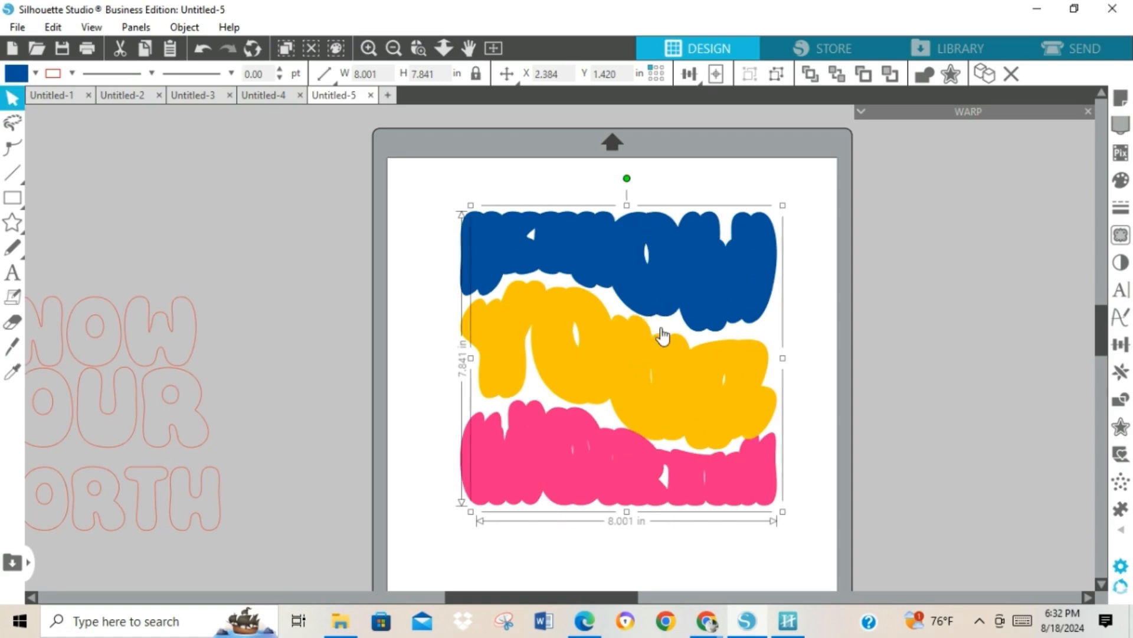
pyautogui.moveTo(662, 335); pyautogui.dragTo(289, 636)
pyautogui.moveTo(290, 591); pyautogui.dragTo(209, 581)
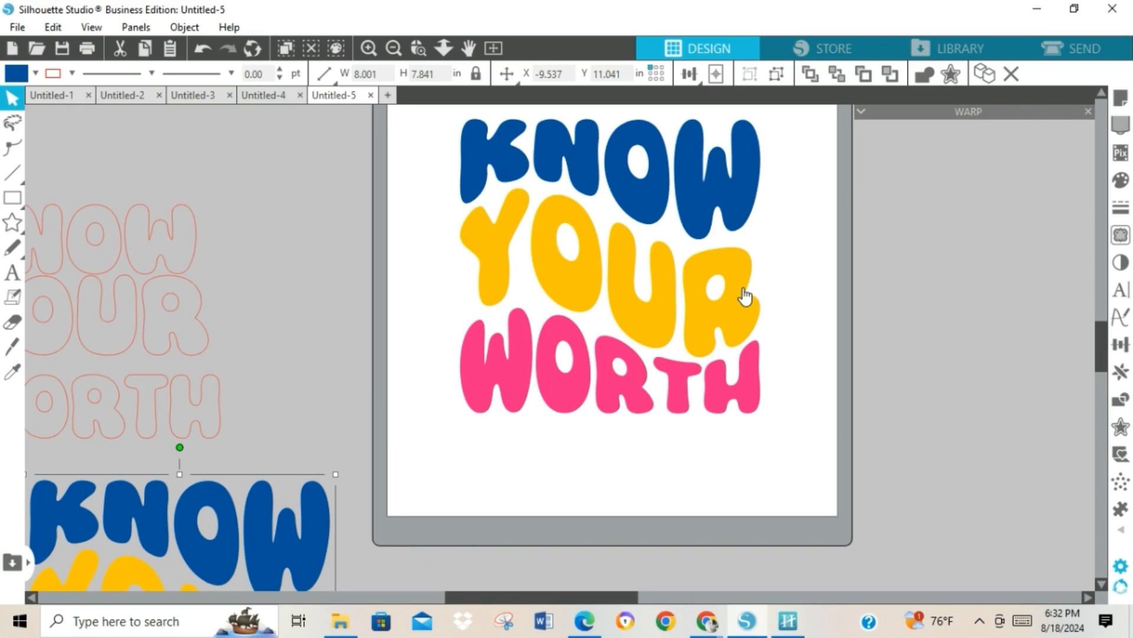
pyautogui.scroll(3, 745, 296)
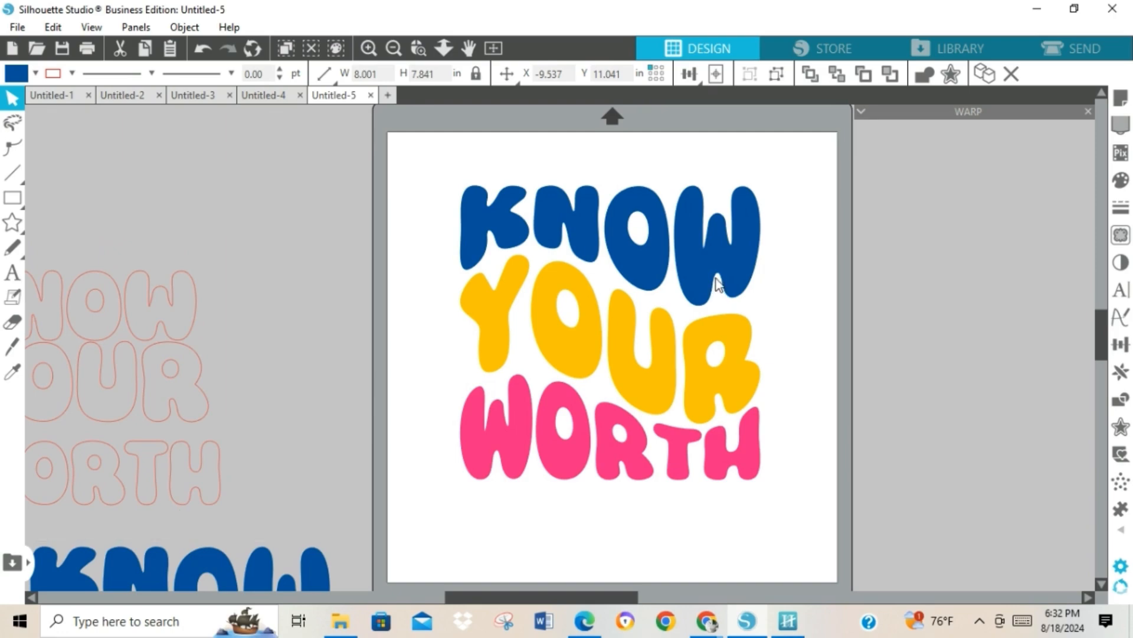
# - Move the wavy design slightly up on the mat and save the selection to the hard drive as an SVG file named "Warp know ypur worth"
pyautogui.moveTo(717, 286)
pyautogui.mouseDown()
pyautogui.moveTo(685, 254)
pyautogui.moveTo(703, 243)
pyautogui.moveTo(719, 266)
pyautogui.mouseUp()
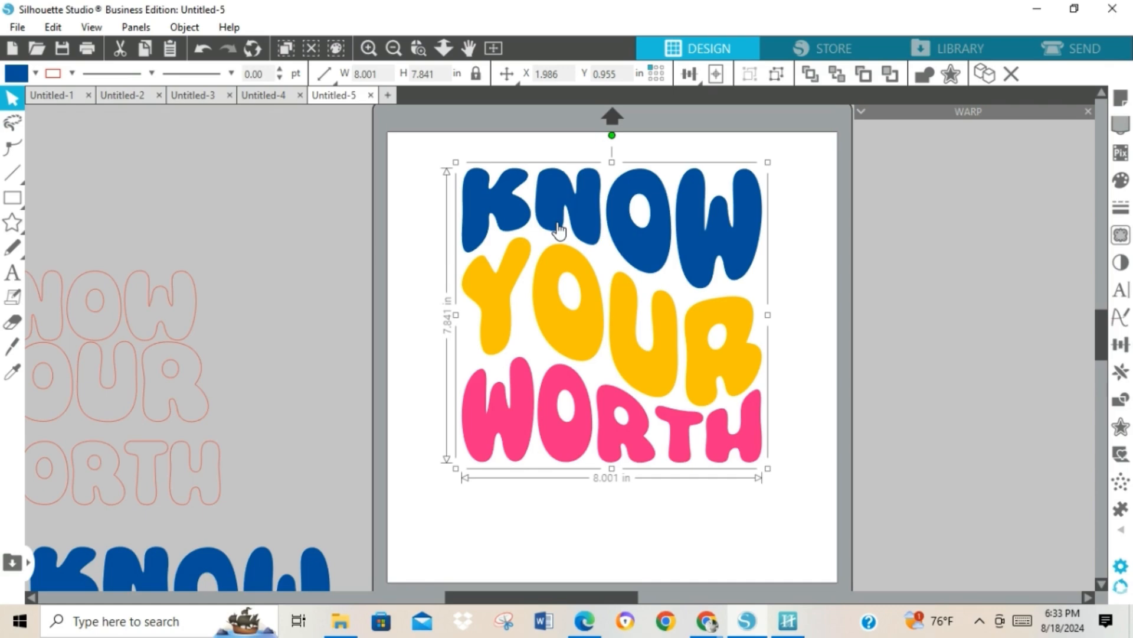
pyautogui.moveTo(560, 229); pyautogui.dragTo(561, 237)
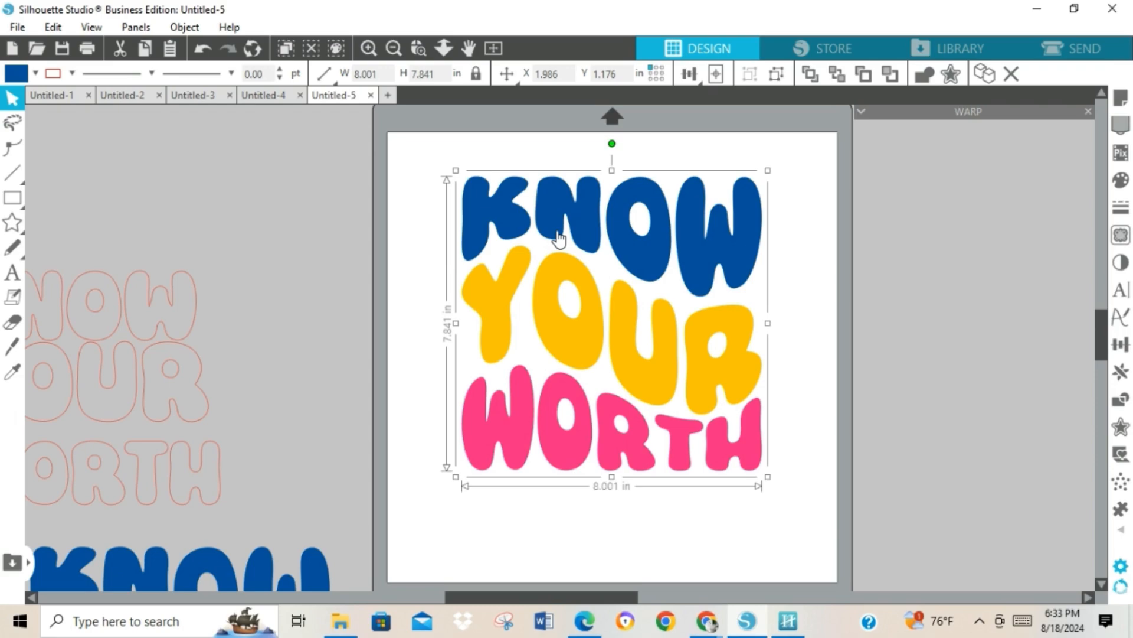
pyautogui.click(18, 27)
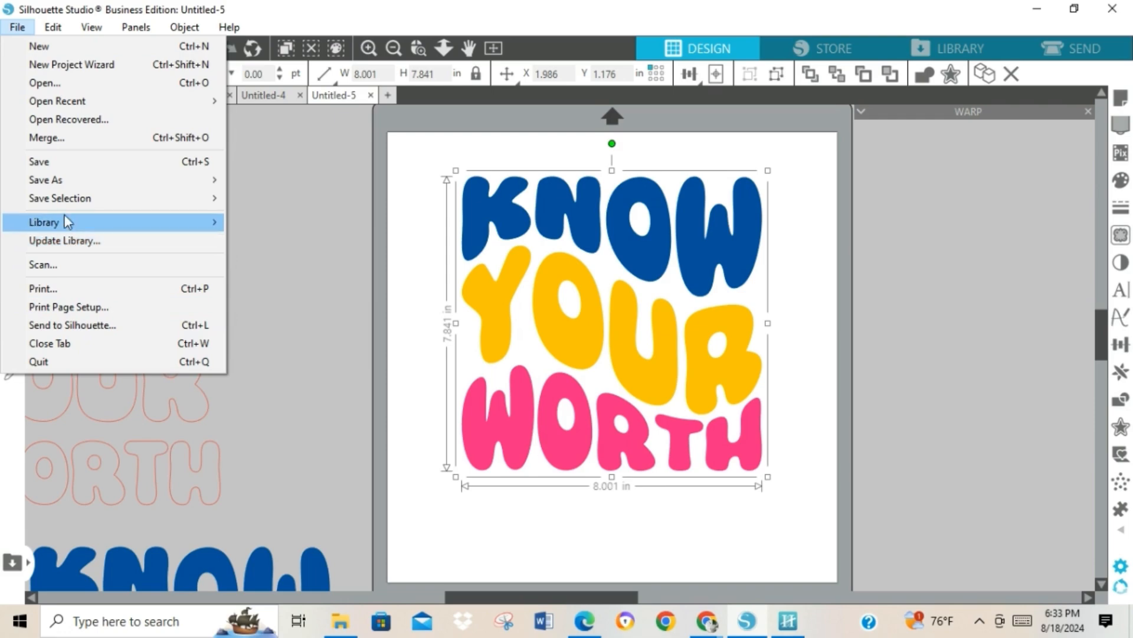
pyautogui.moveTo(66, 205)
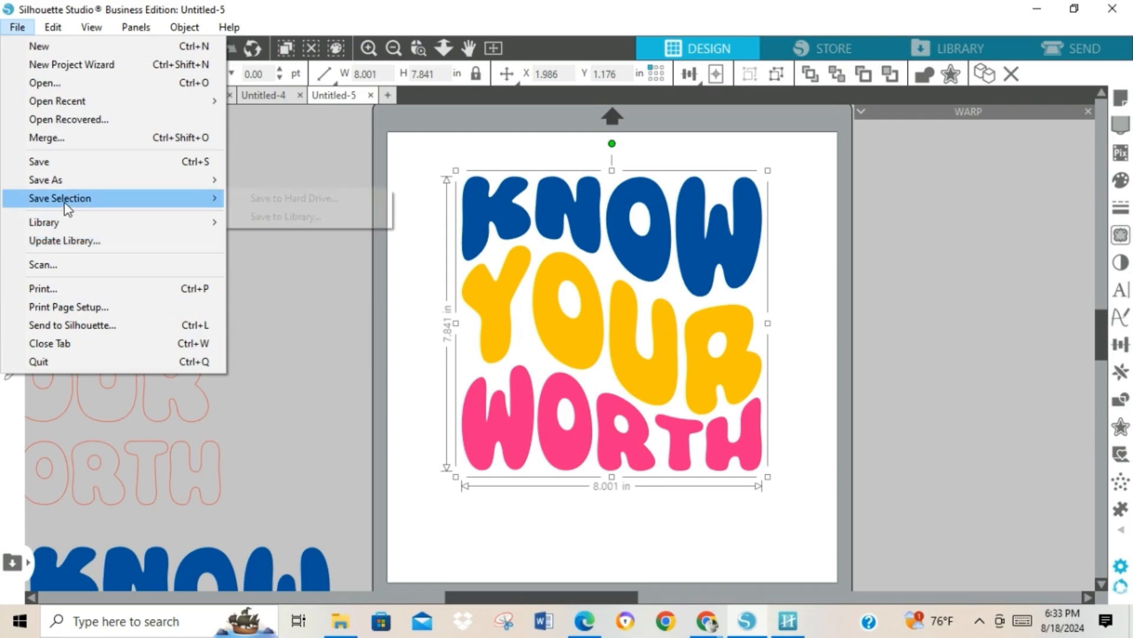
pyautogui.click(267, 200)
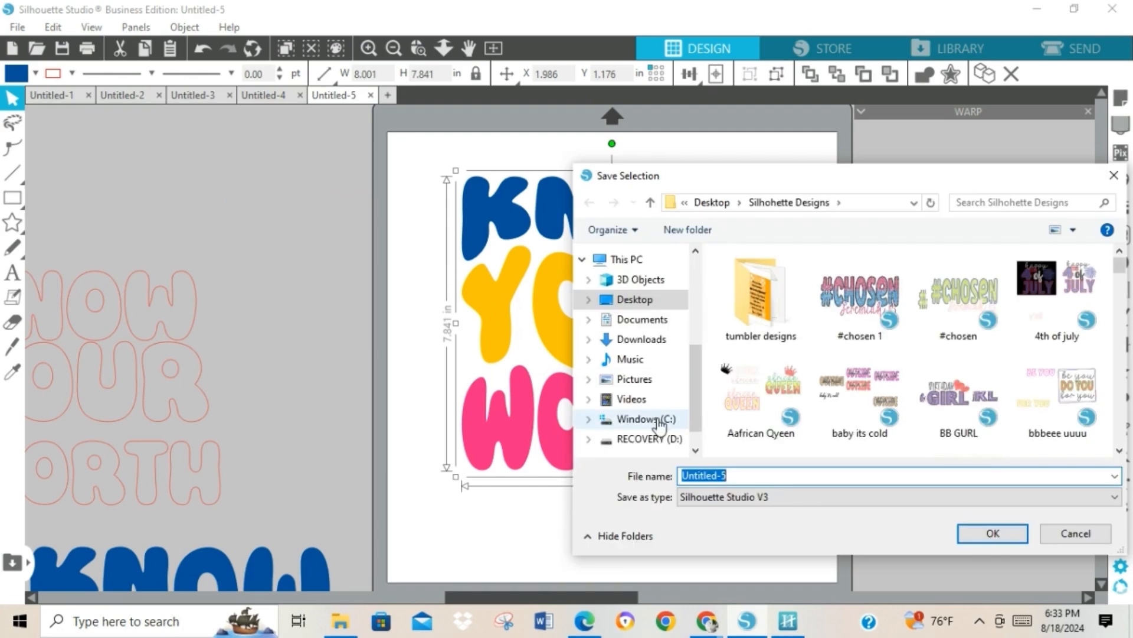
pyautogui.write('Warp know')
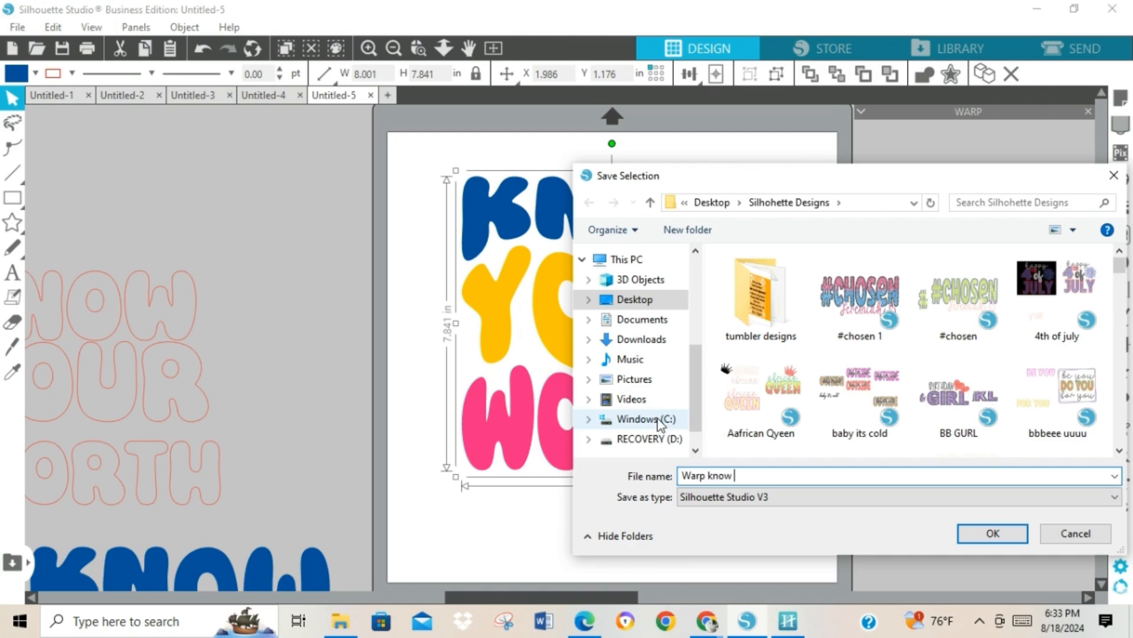
pyautogui.write(' ypur woth')
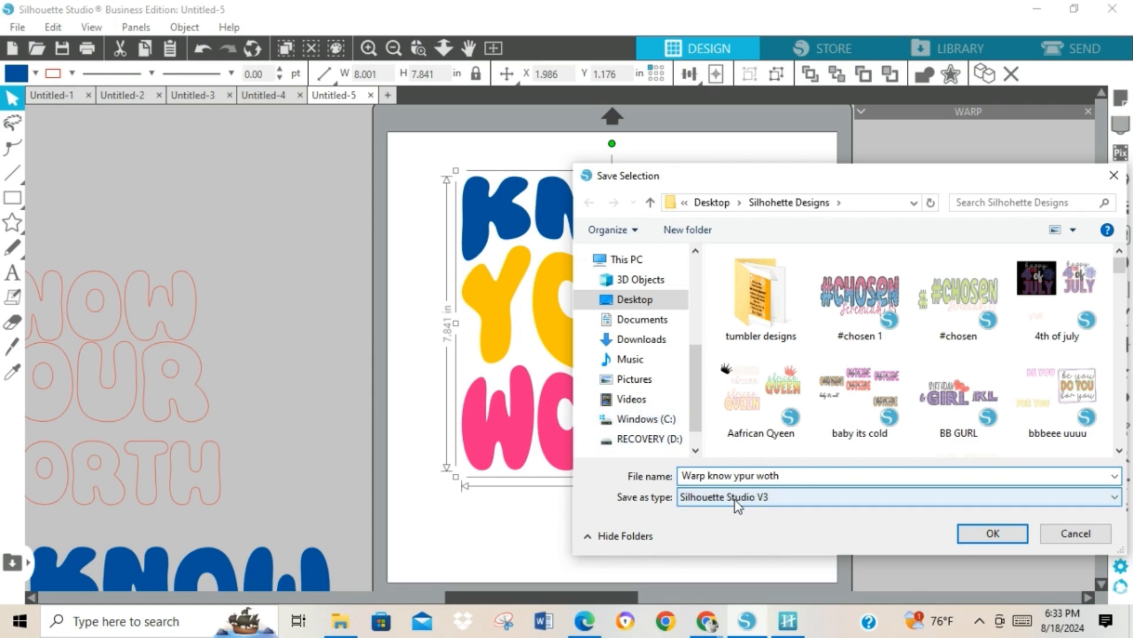
pyautogui.press('BackSpace')
pyautogui.press('BackSpace')
pyautogui.write('rth')
pyautogui.click(735, 502)
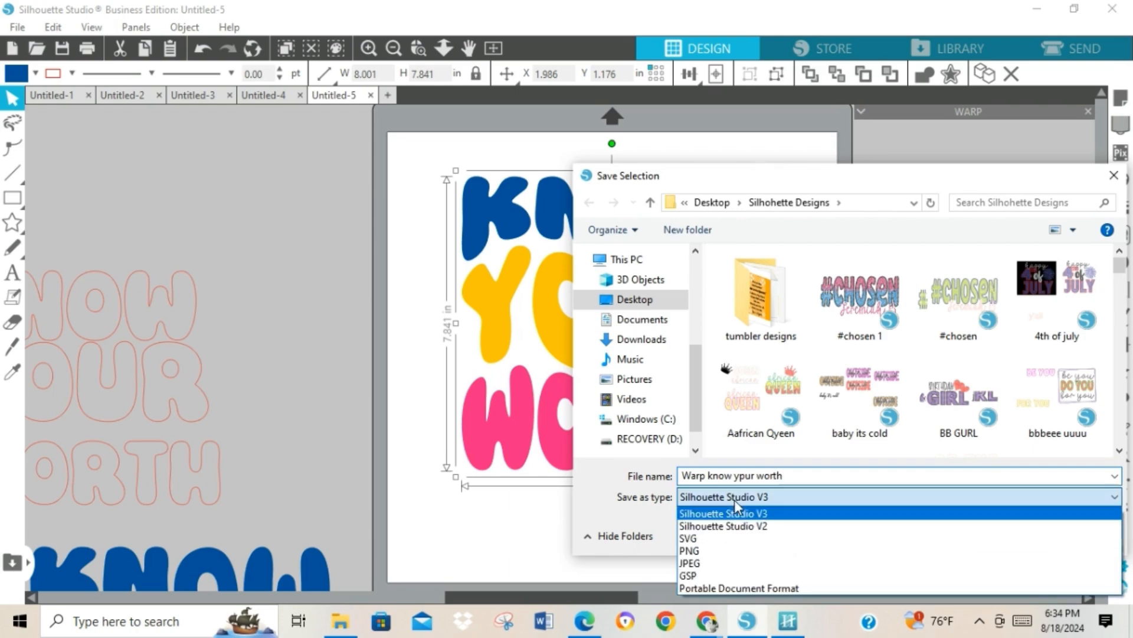
pyautogui.click(717, 543)
pyautogui.click(1016, 540)
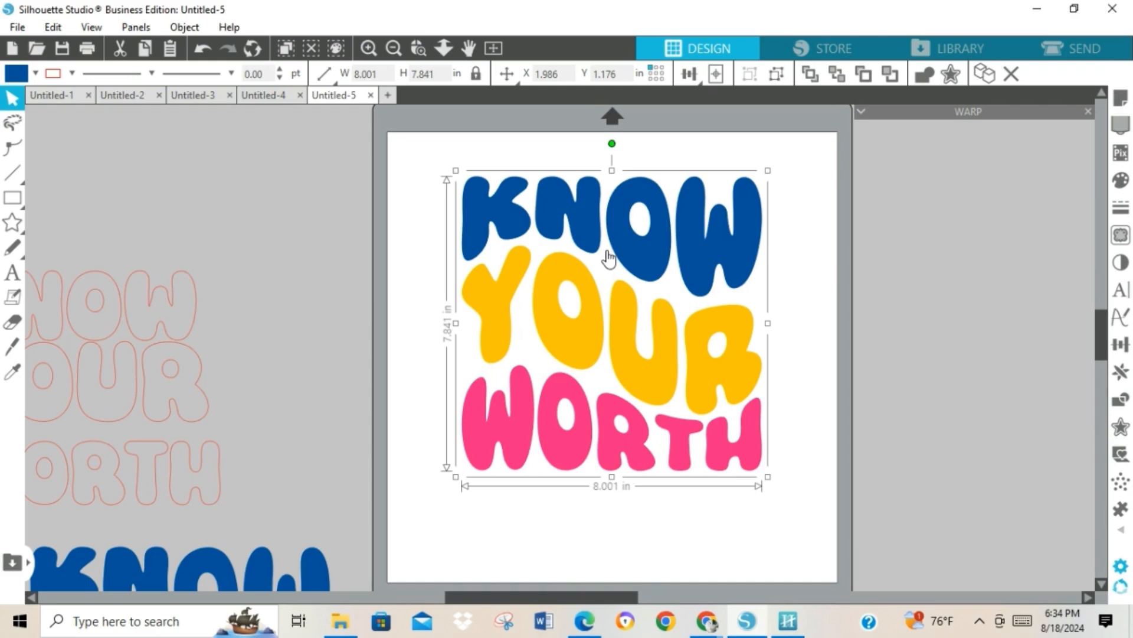
# - Save the selected design to the hard drive again as a PNG file named "Warp know ypur worth"
pyautogui.click(10, 30)
pyautogui.moveTo(66, 201)
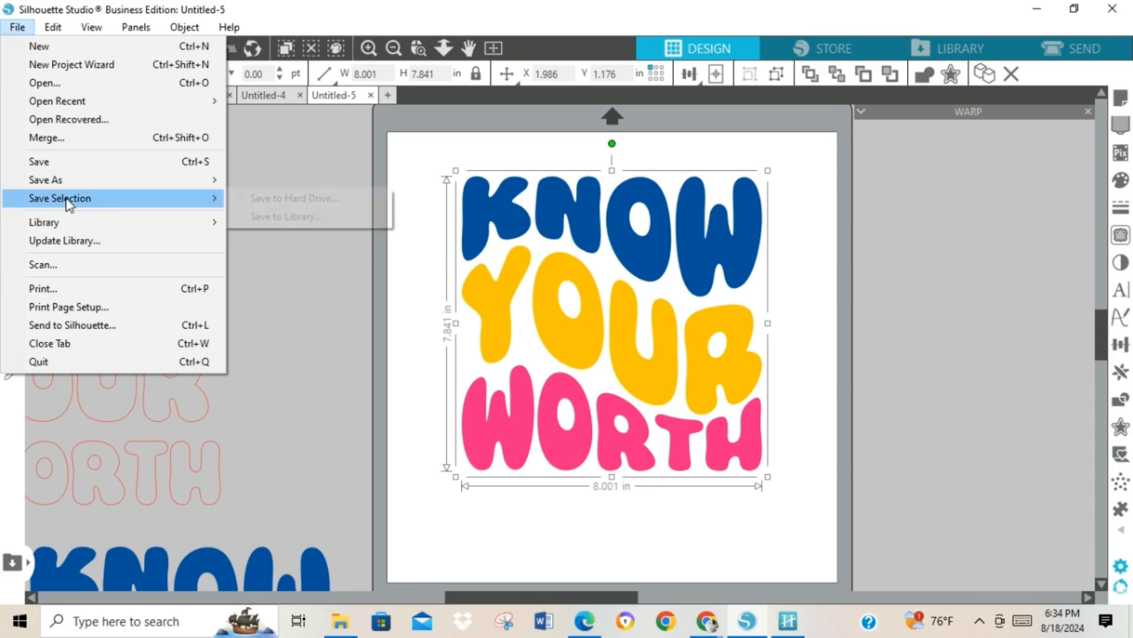
pyautogui.click(292, 201)
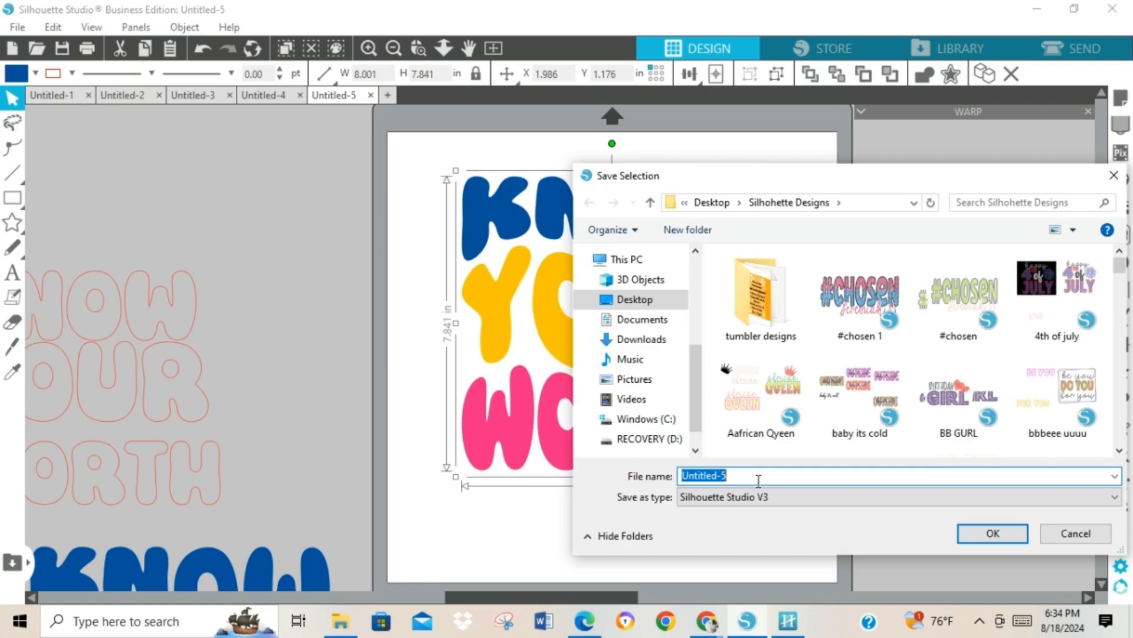
pyautogui.write('War')
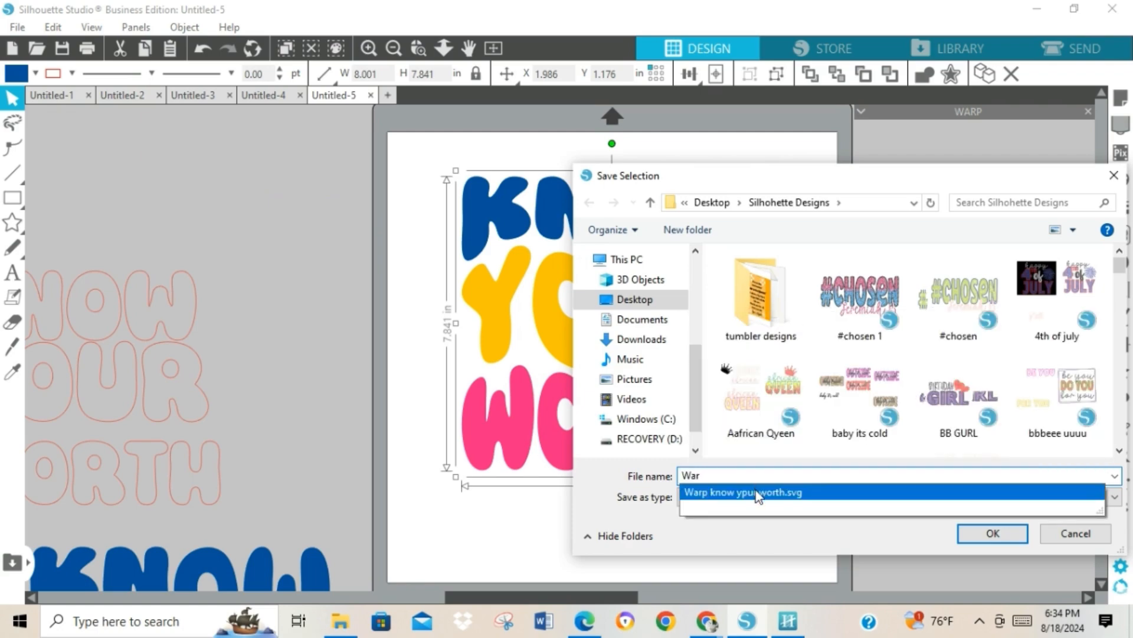
pyautogui.click(757, 491)
pyautogui.click(756, 501)
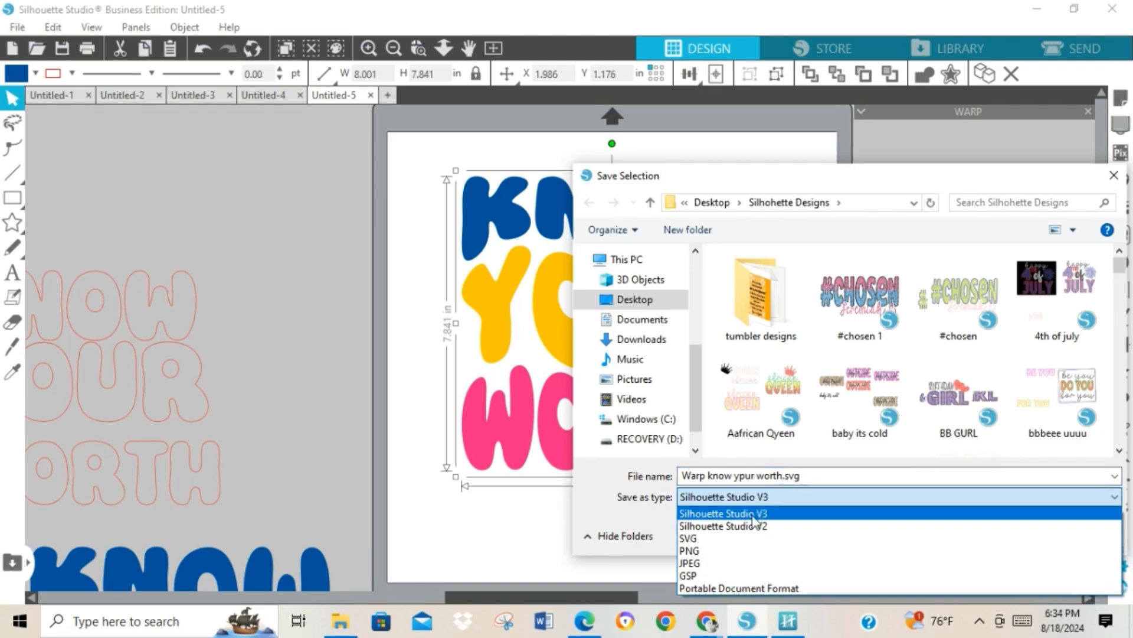
pyautogui.click(710, 554)
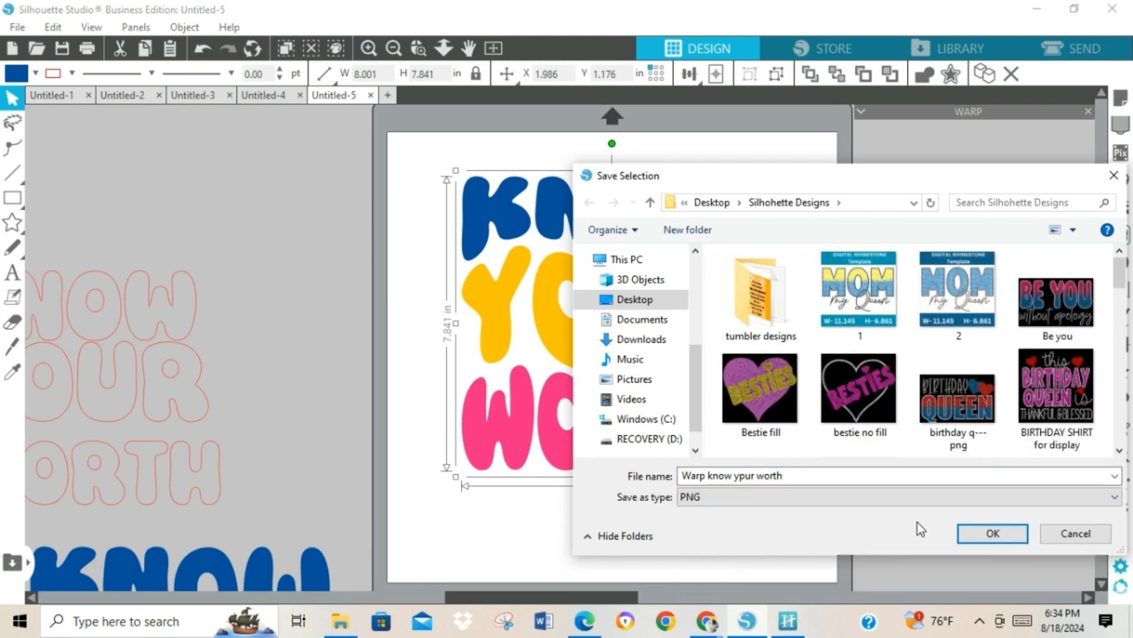
pyautogui.click(991, 534)
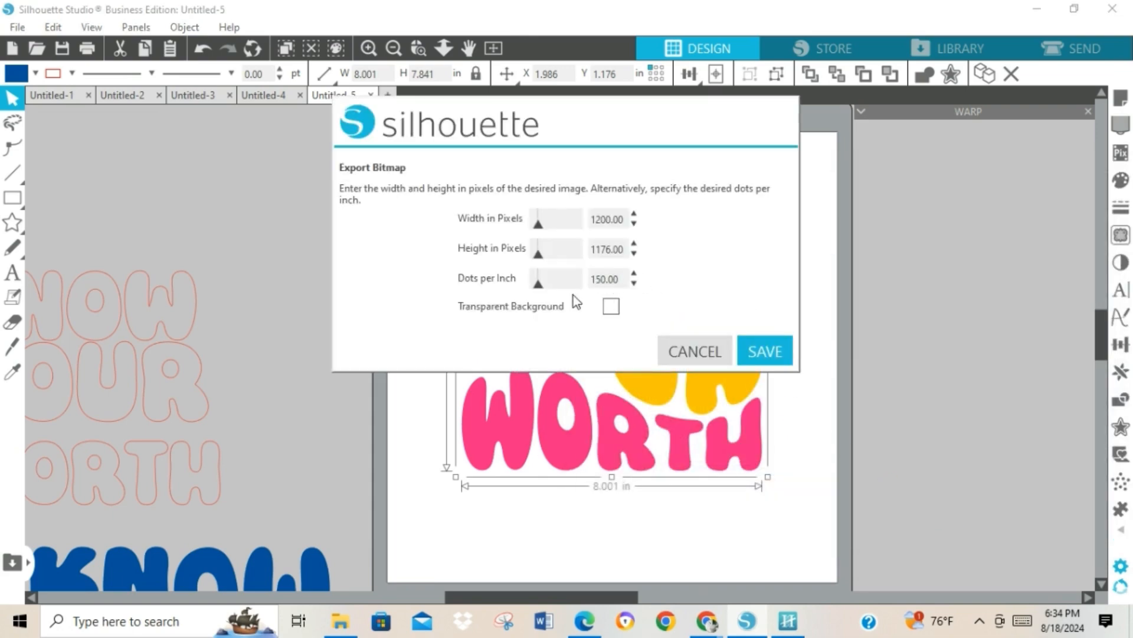
# - Export the PNG bitmap at 300 dots per inch with a transparent background
pyautogui.doubleClick(620, 281)
pyautogui.write('300')
pyautogui.click(614, 307)
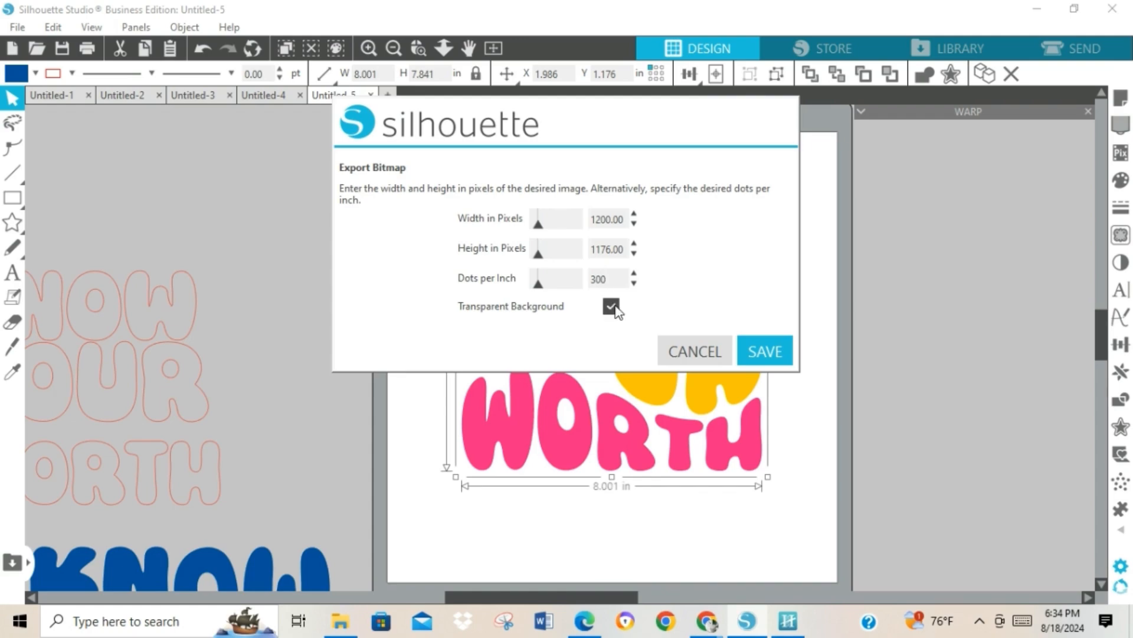
pyautogui.click(766, 352)
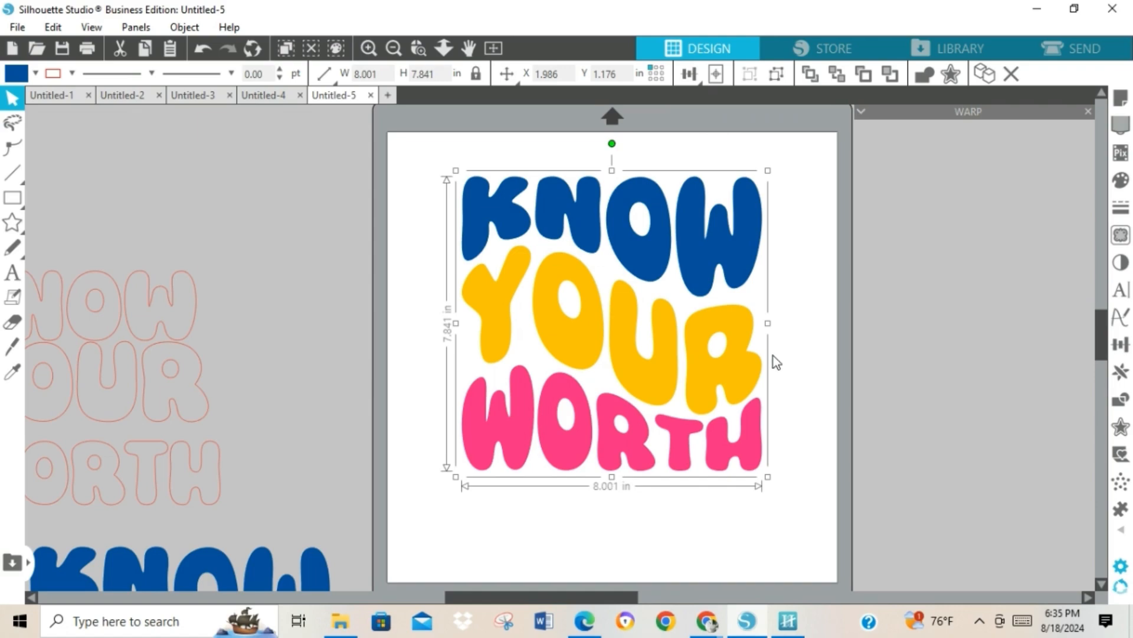
# - Save the whole document as a Silhouette Studio V3 file named "Warp know ypur worth", without the .png ending in the name
pyautogui.press('i')
pyautogui.hotkey('ctrl', 's')
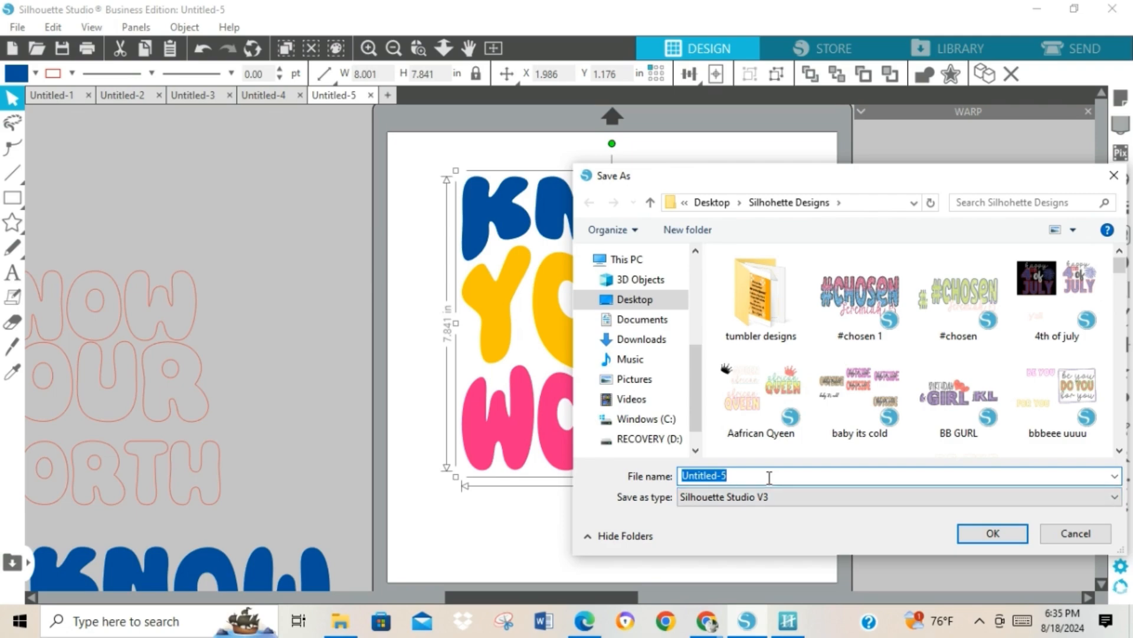
pyautogui.write('kn')
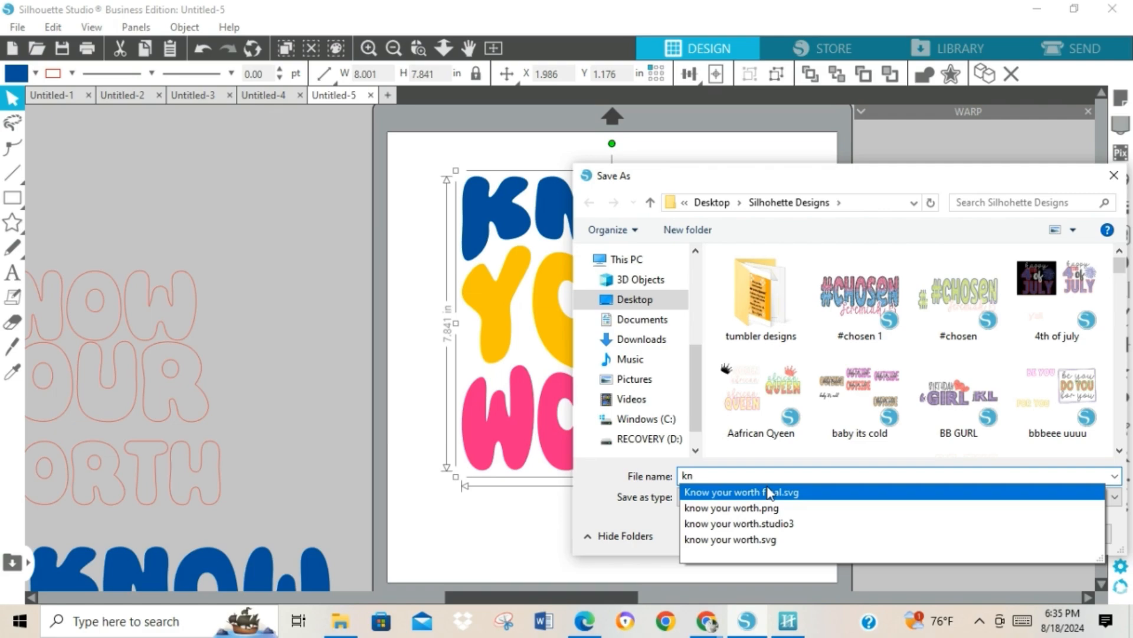
pyautogui.press('BackSpace')
pyautogui.press('BackSpace')
pyautogui.write('wa')
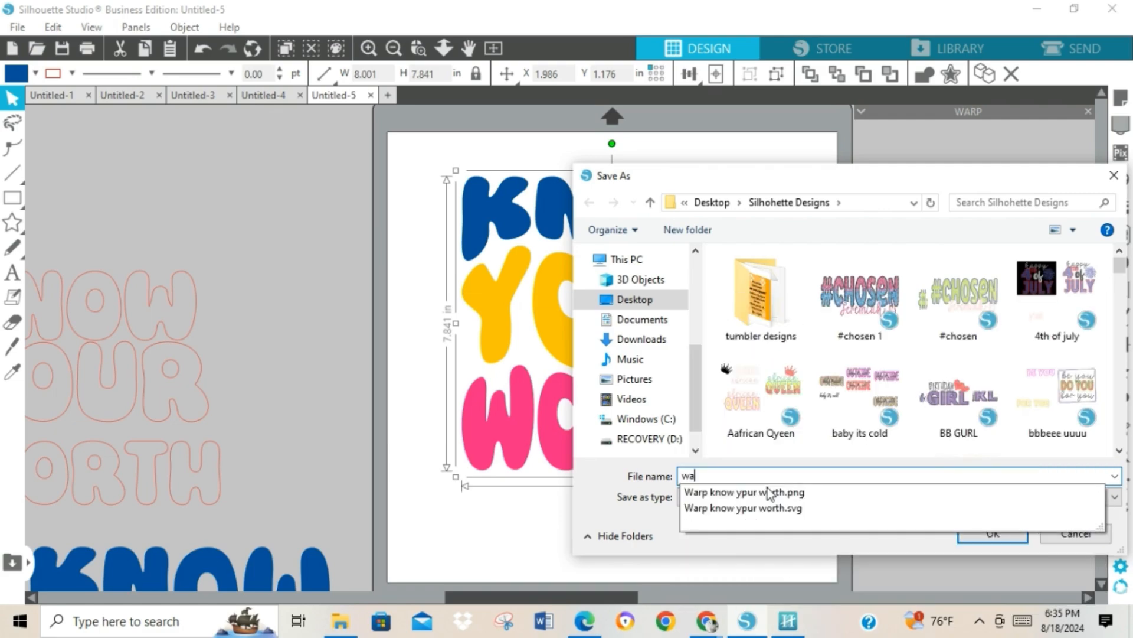
pyautogui.write('r')
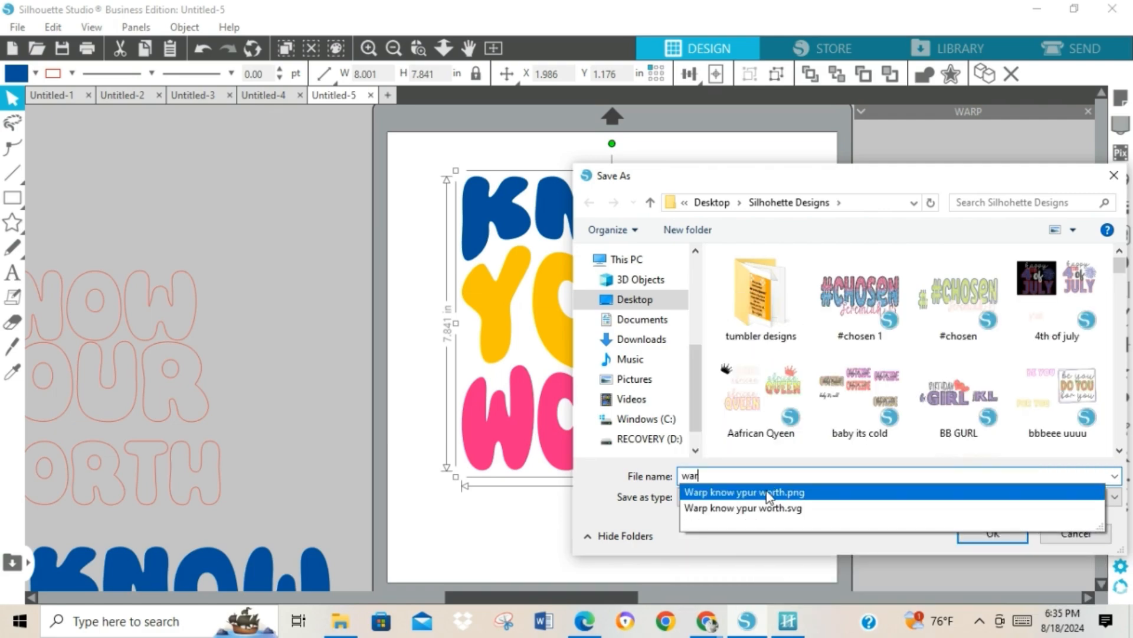
pyautogui.click(767, 492)
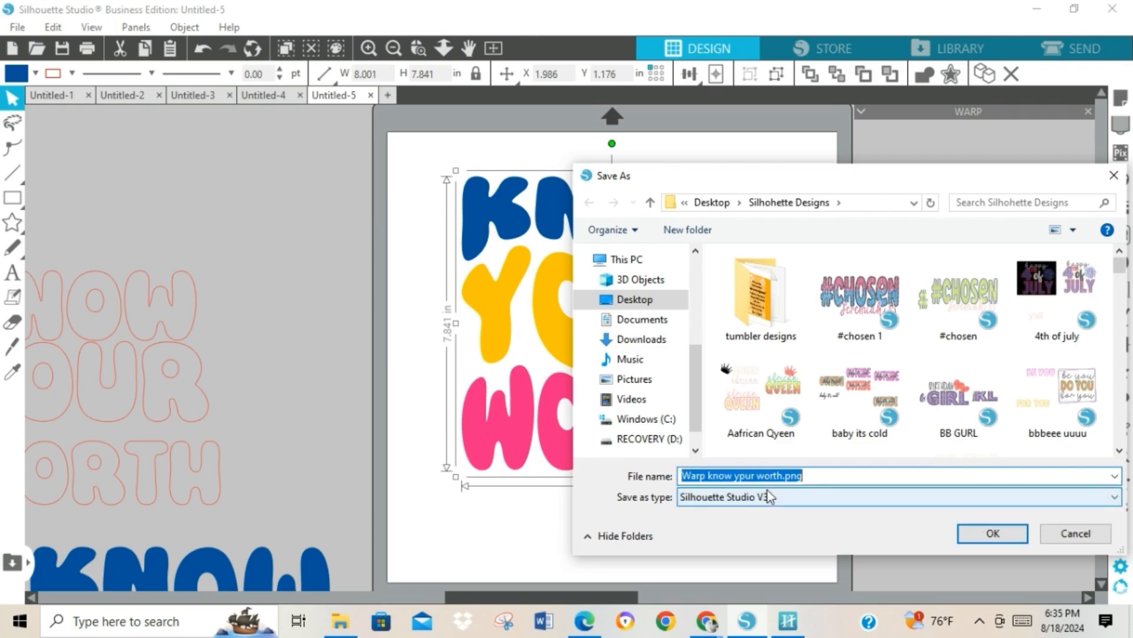
pyautogui.click(810, 476)
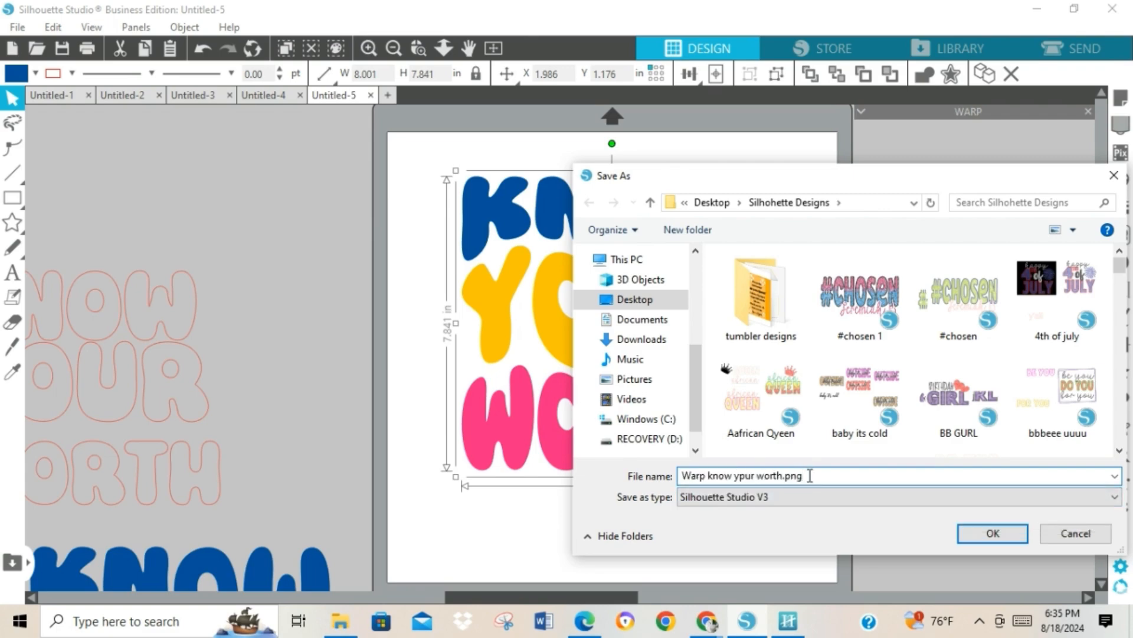
pyautogui.press('BackSpace')
pyautogui.press('BackSpace')
pyautogui.press('BackSpace')
pyautogui.press('BackSpace')
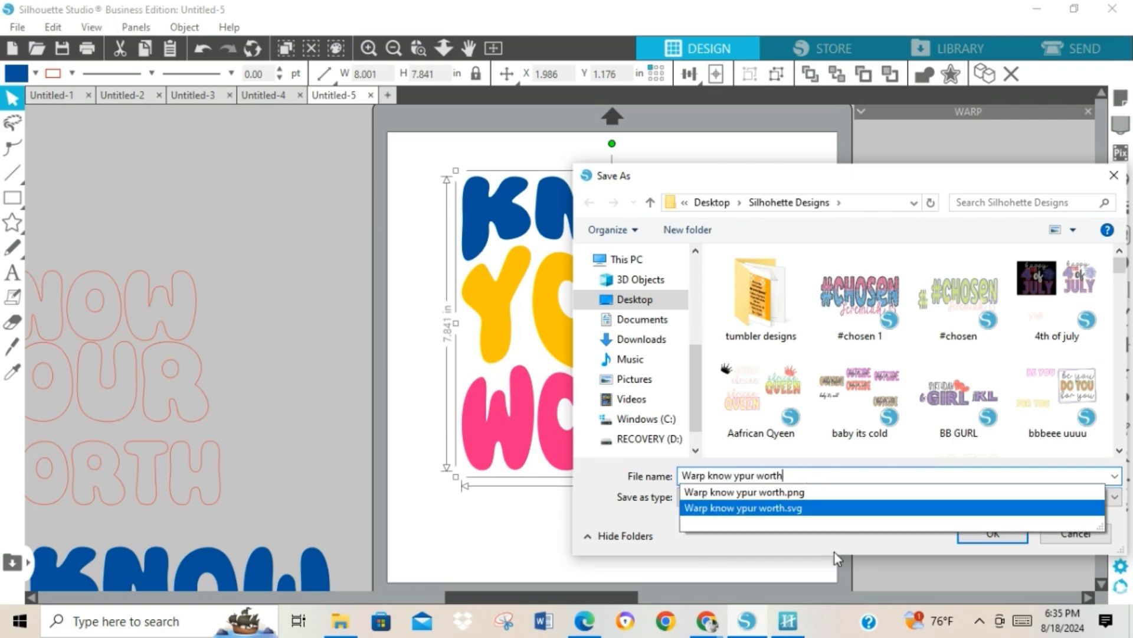
pyautogui.click(871, 552)
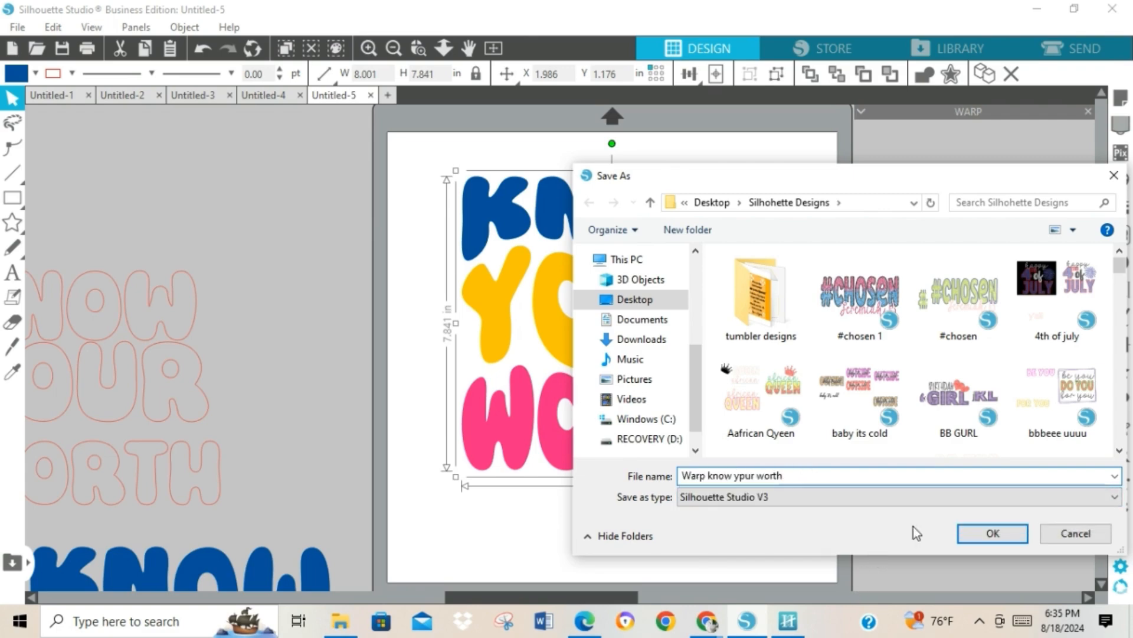
pyautogui.click(1019, 537)
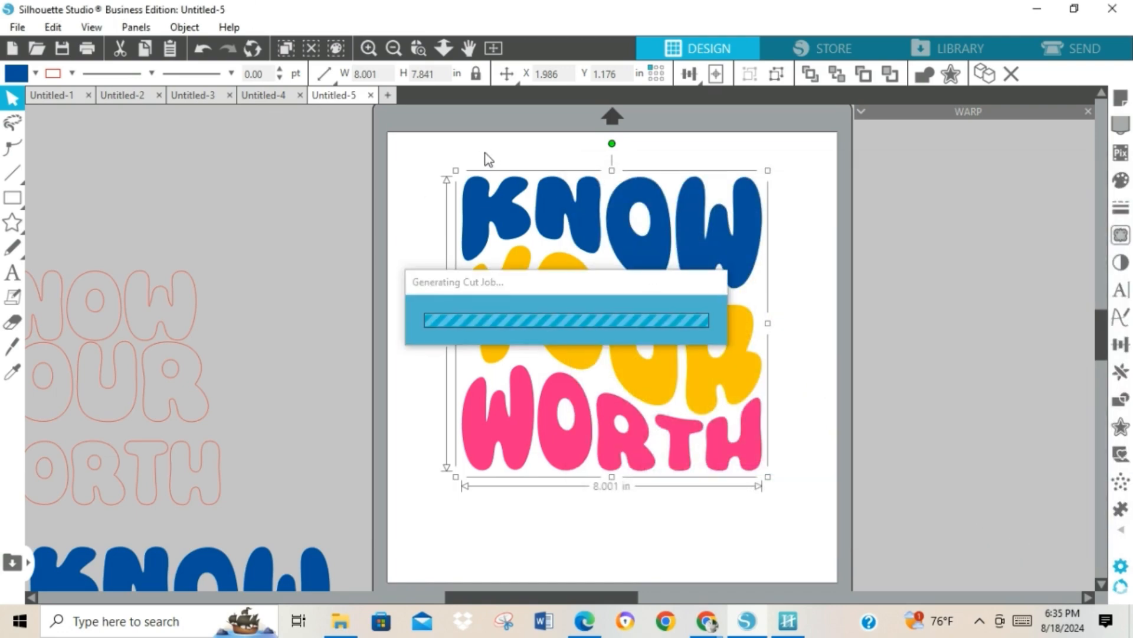